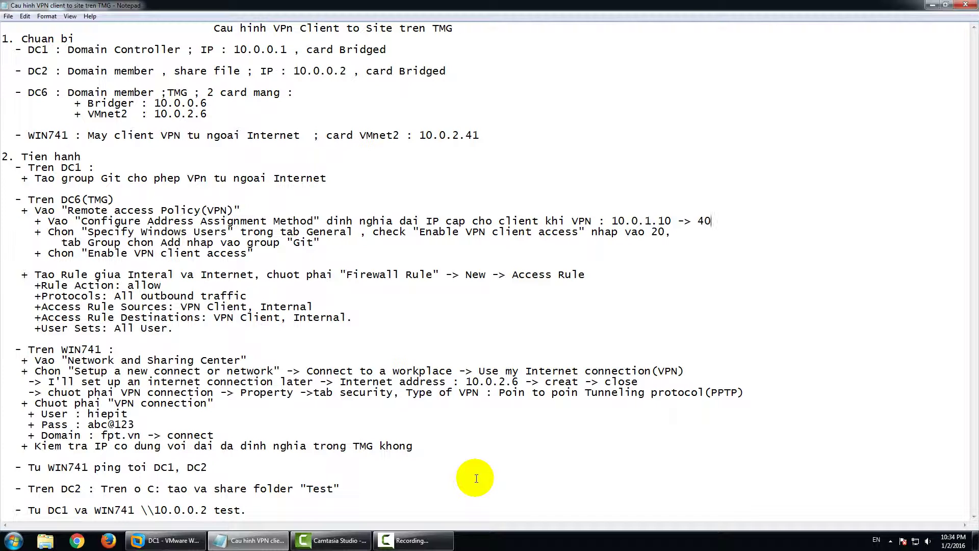
Restore DC1 to its TMGSQL snapshot and power the machine on
click(179, 545)
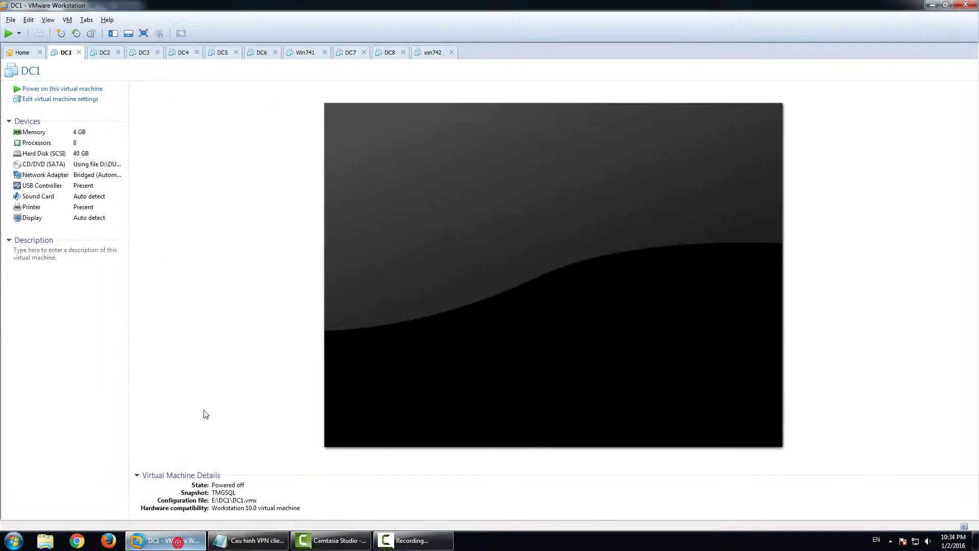
click(87, 34)
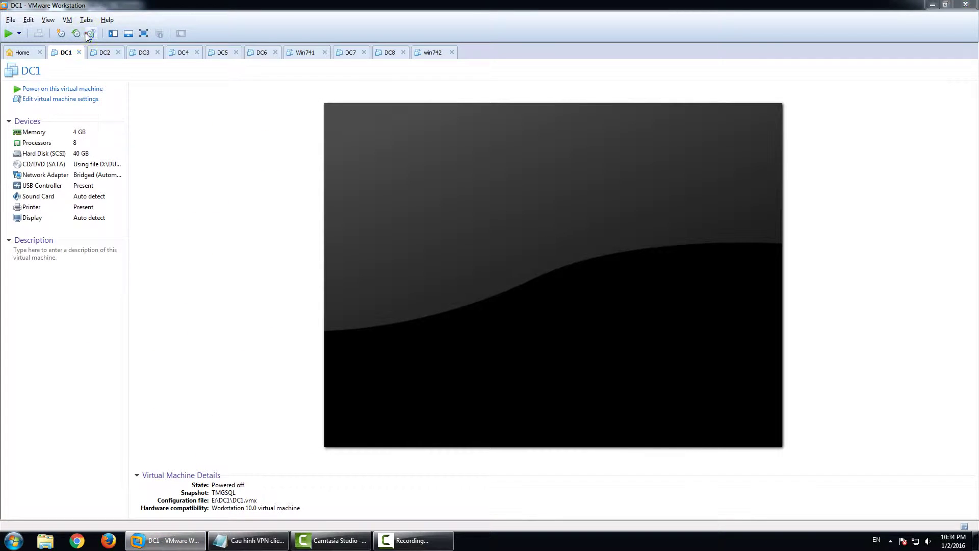
click(445, 210)
click(487, 343)
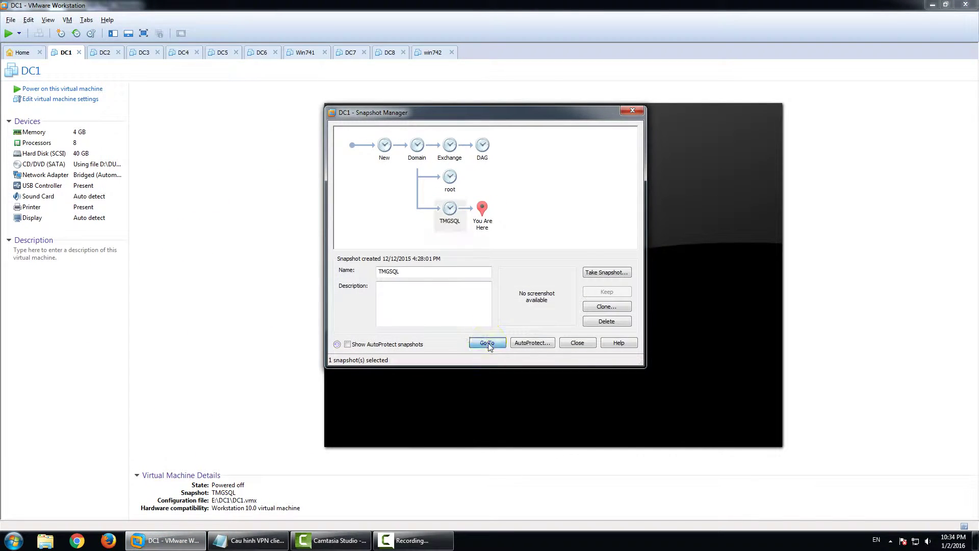
click(512, 256)
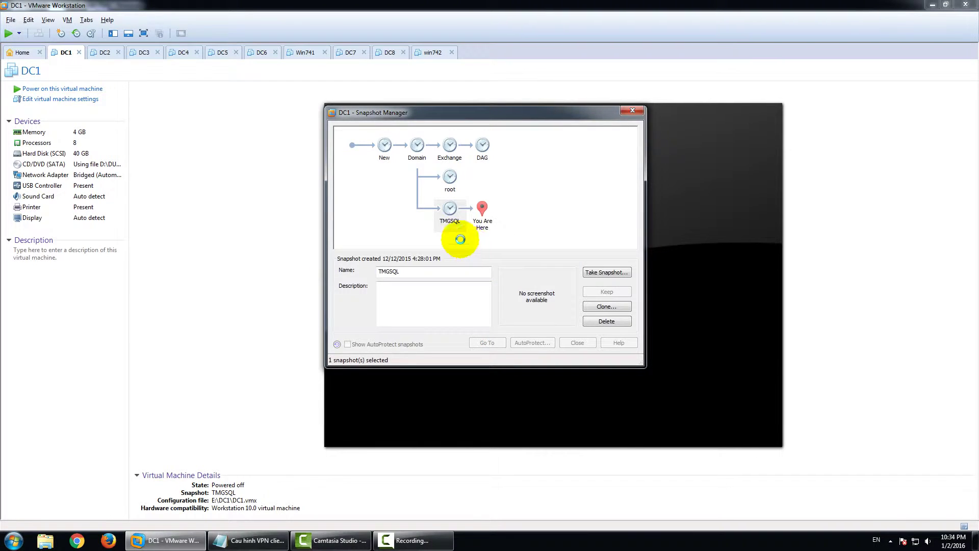
click(79, 89)
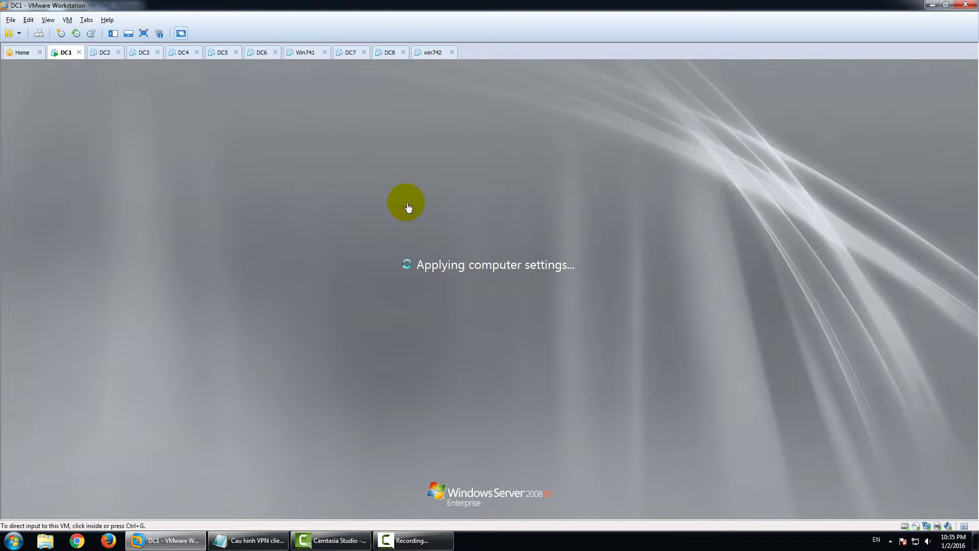
Revert DC6 to its TMGSQL snapshot
click(264, 55)
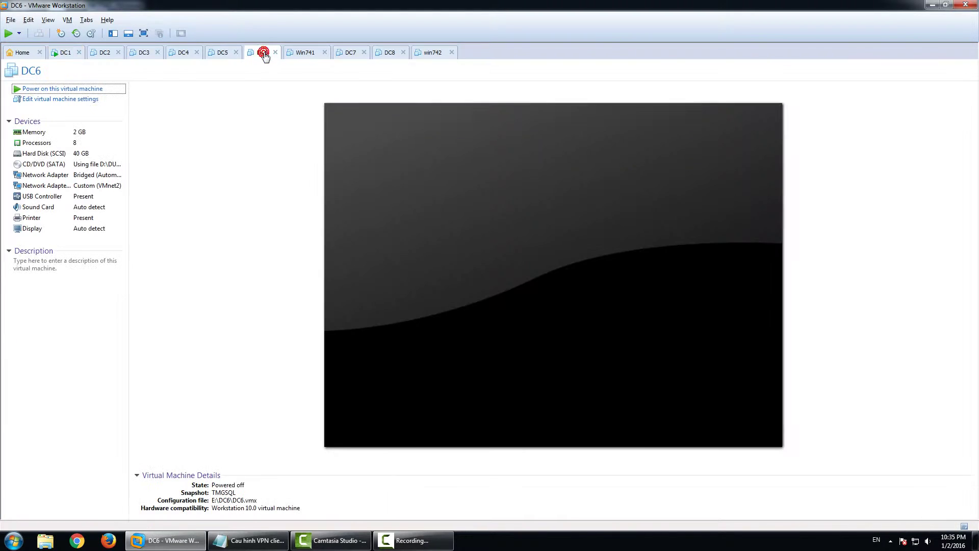
click(92, 34)
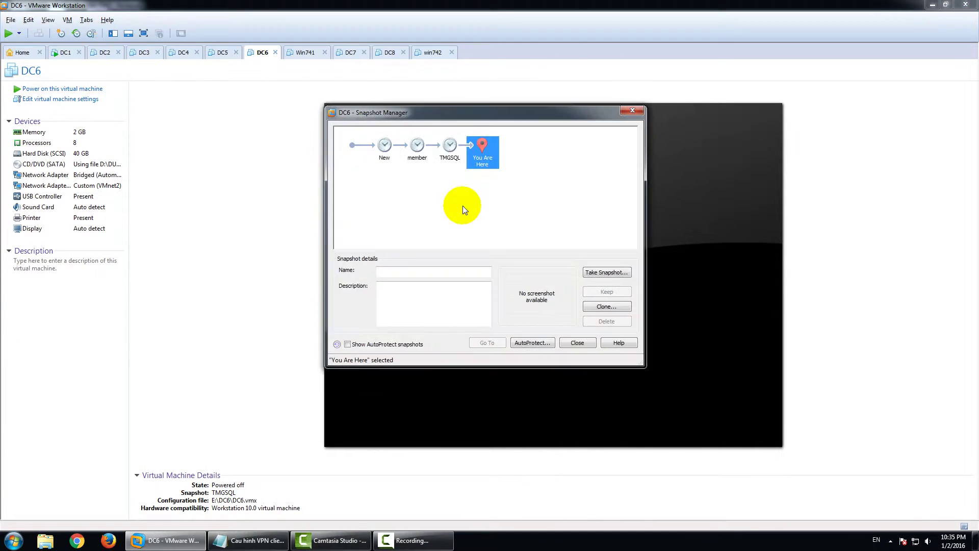
click(450, 147)
click(487, 342)
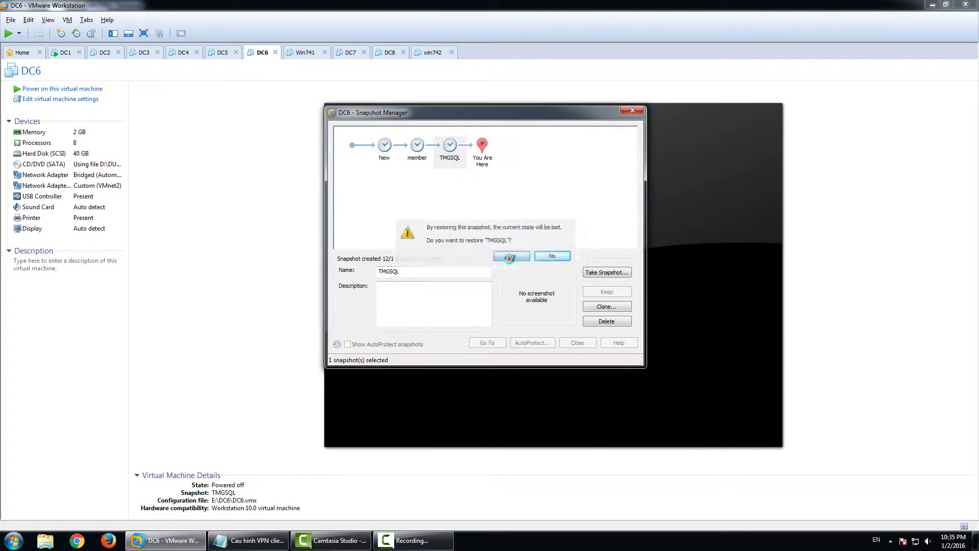
click(505, 255)
Revert Win741 to its New snapshot
click(298, 57)
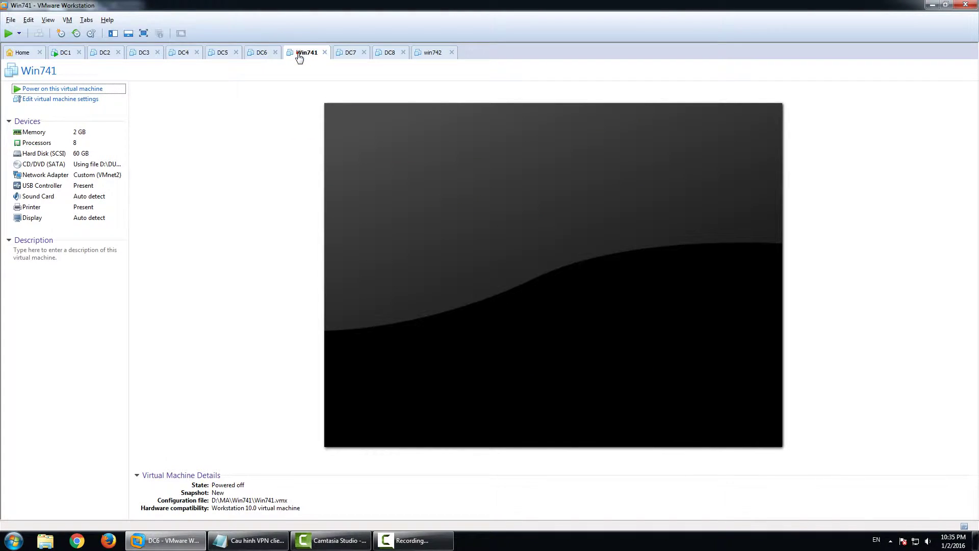
click(92, 34)
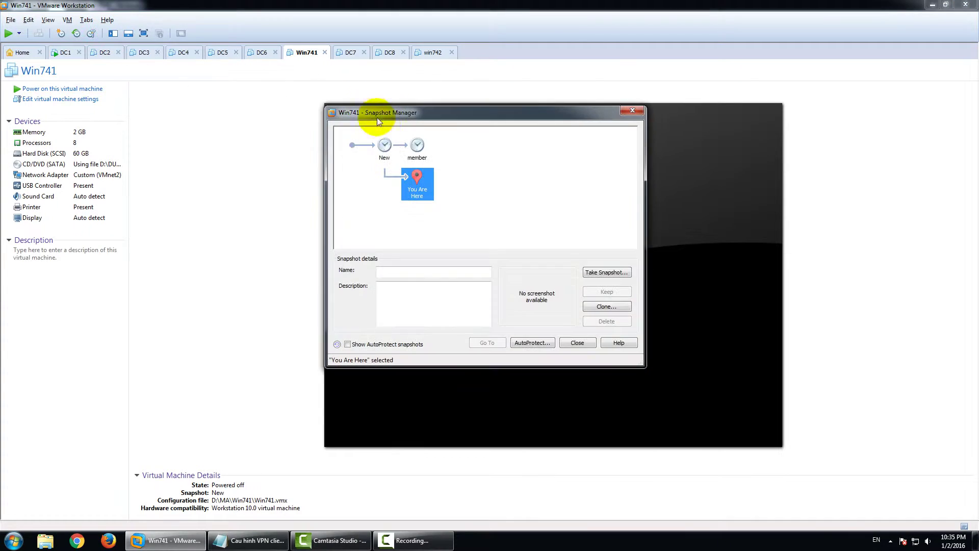
click(384, 148)
click(483, 343)
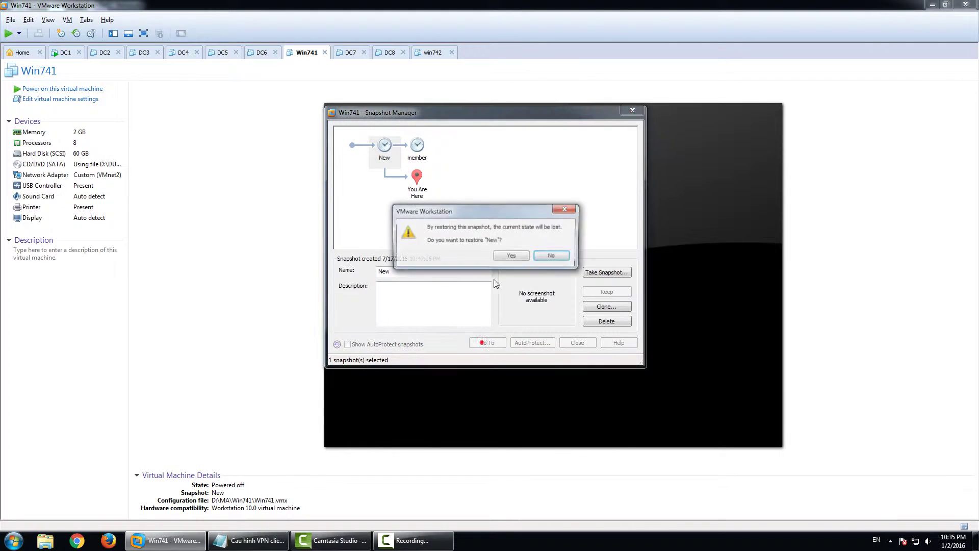
click(505, 255)
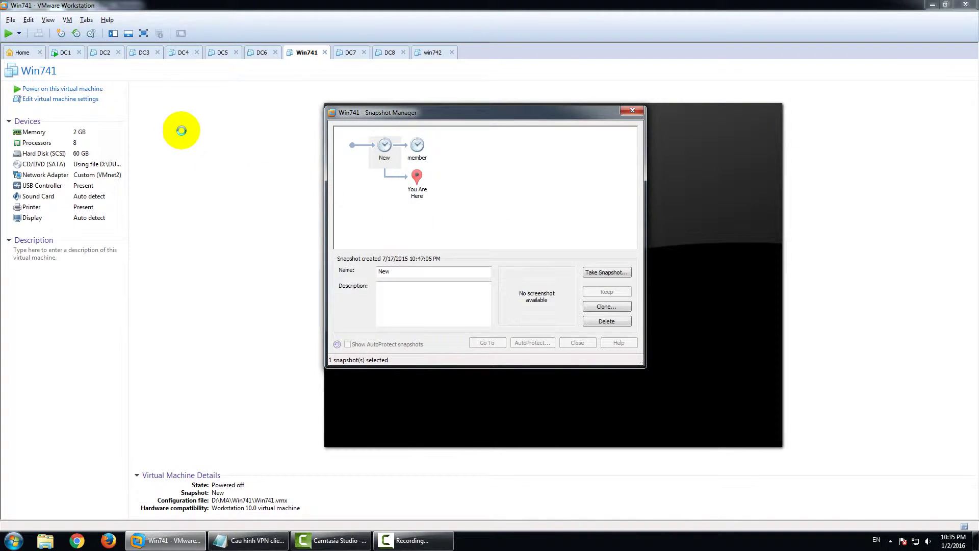
Revert DC2 to its Member snapshot and return to the DC1 console
click(106, 56)
click(105, 54)
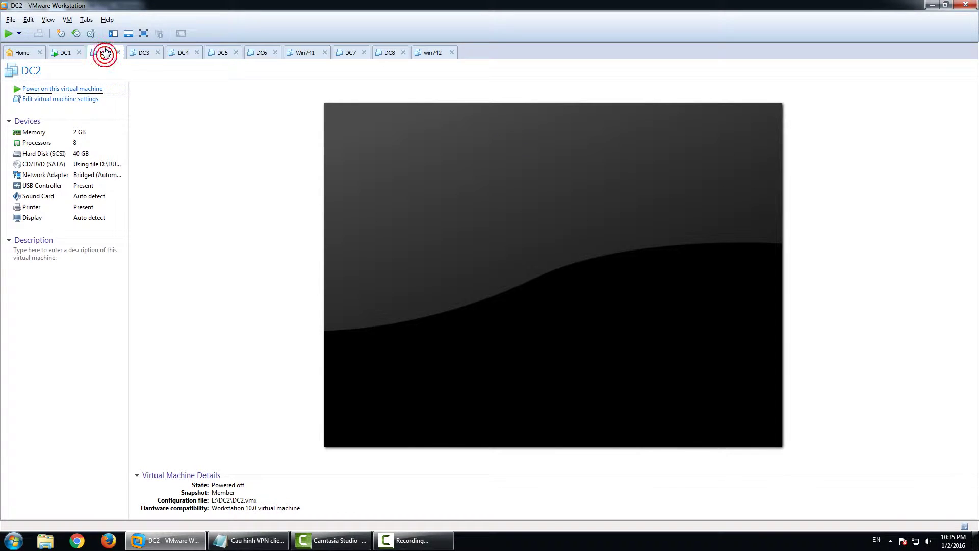
click(96, 35)
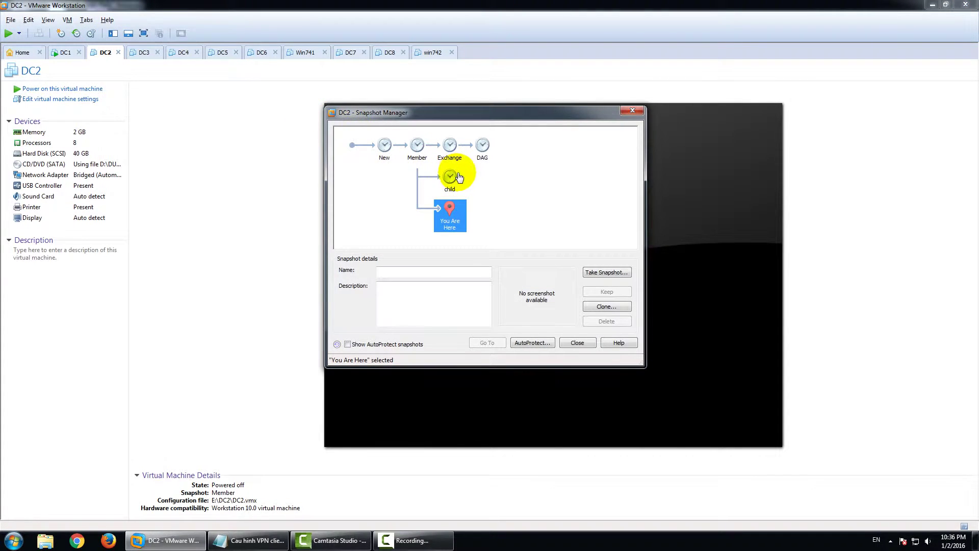
click(413, 151)
click(487, 342)
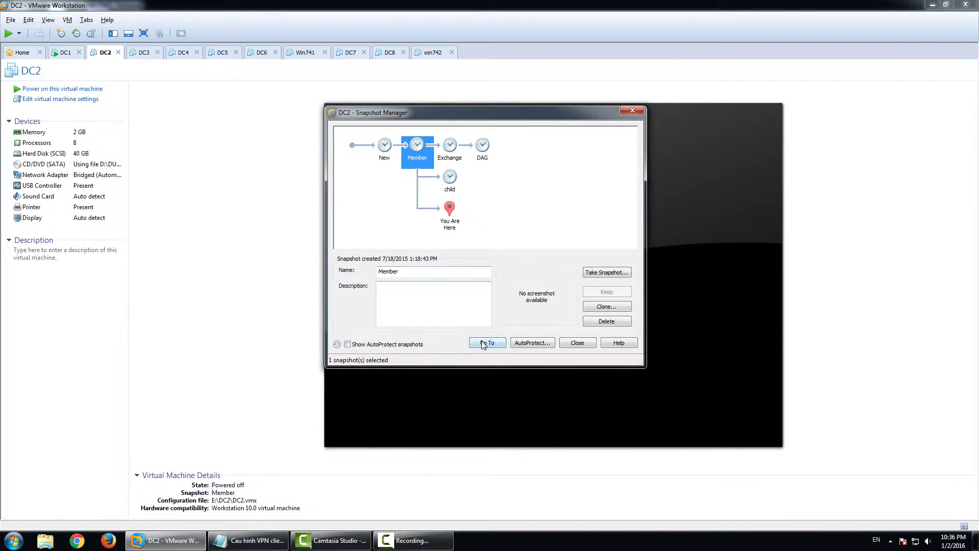
click(510, 255)
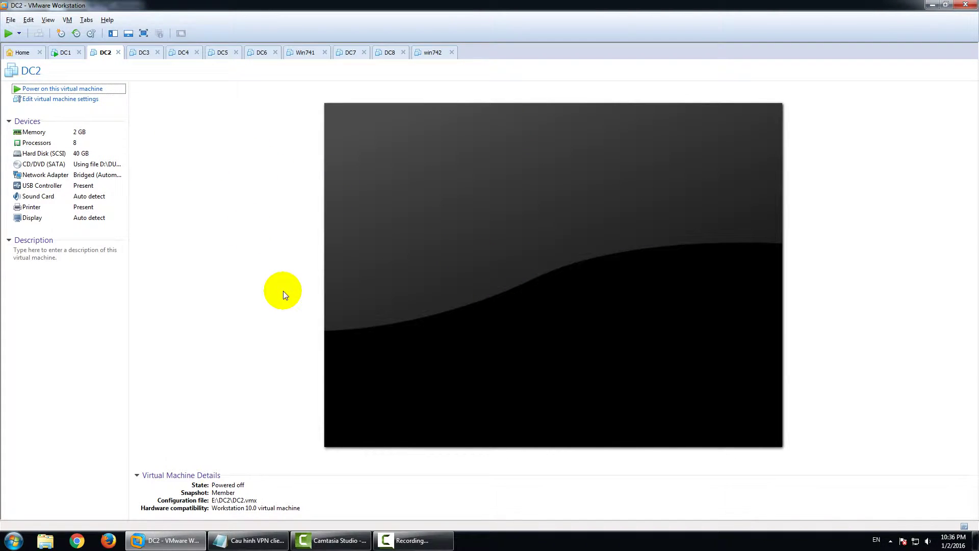
click(65, 52)
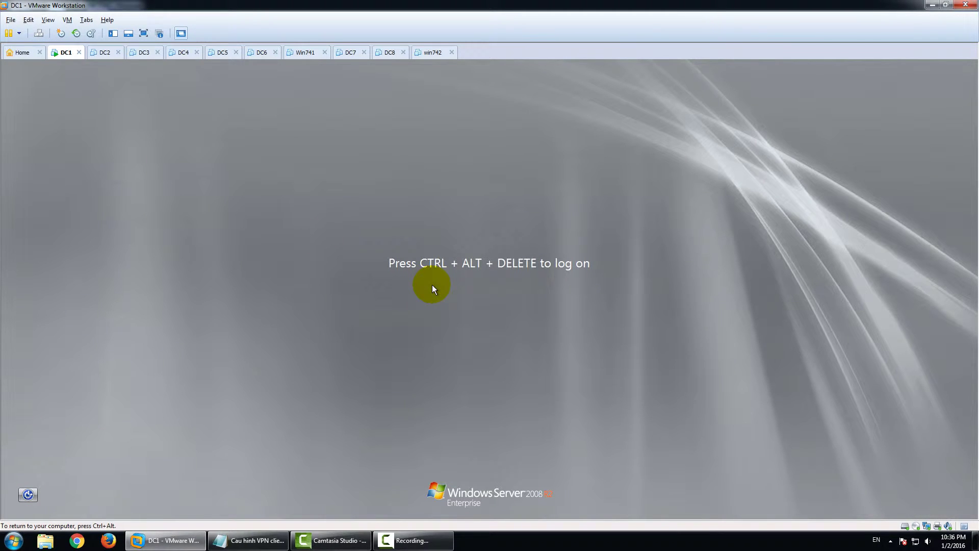
Log on to DC1 with the administrator password and close the startup windows
key(ctrl+alt+Insert)
text(123456a@)
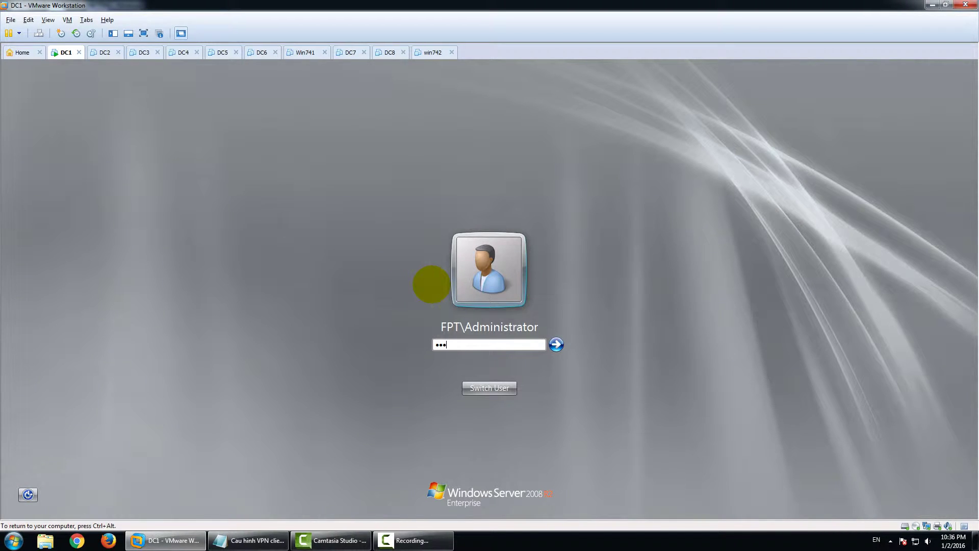
key(Return)
key(ctrl+alt)
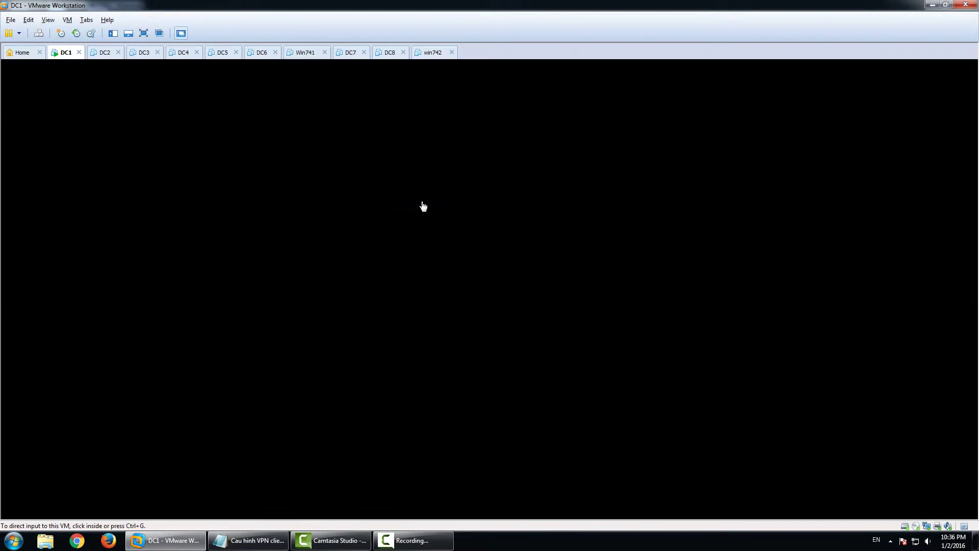
click(453, 212)
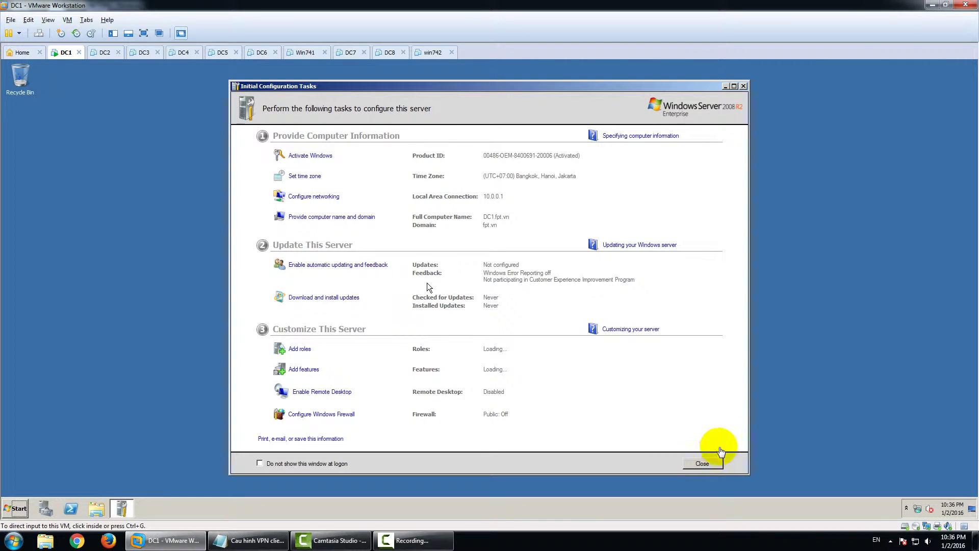
click(709, 464)
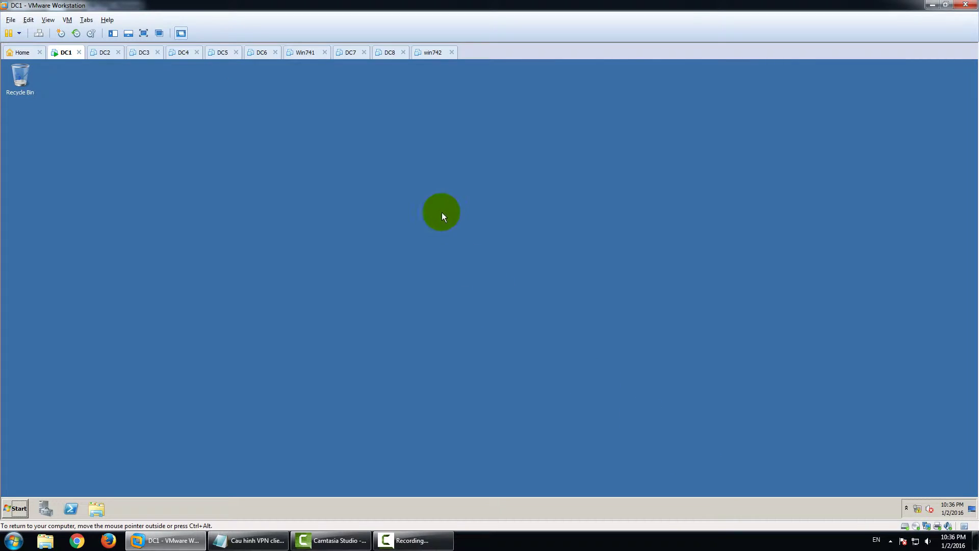
click(402, 66)
Confirm DC1's Local Area Connection IPv4 uses 10.0.0.1 with gateway 10.0.0.6
double_click(920, 508)
click(288, 191)
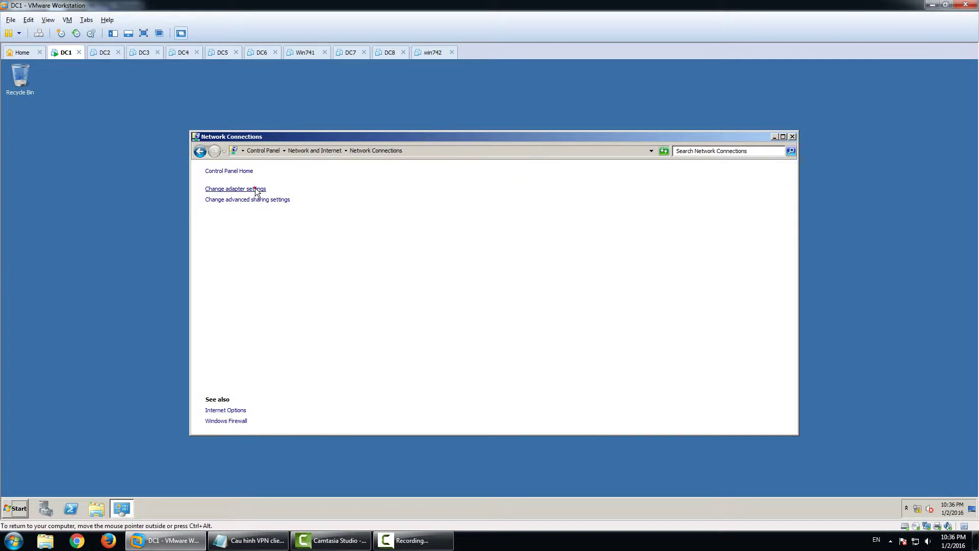
double_click(289, 197)
click(423, 368)
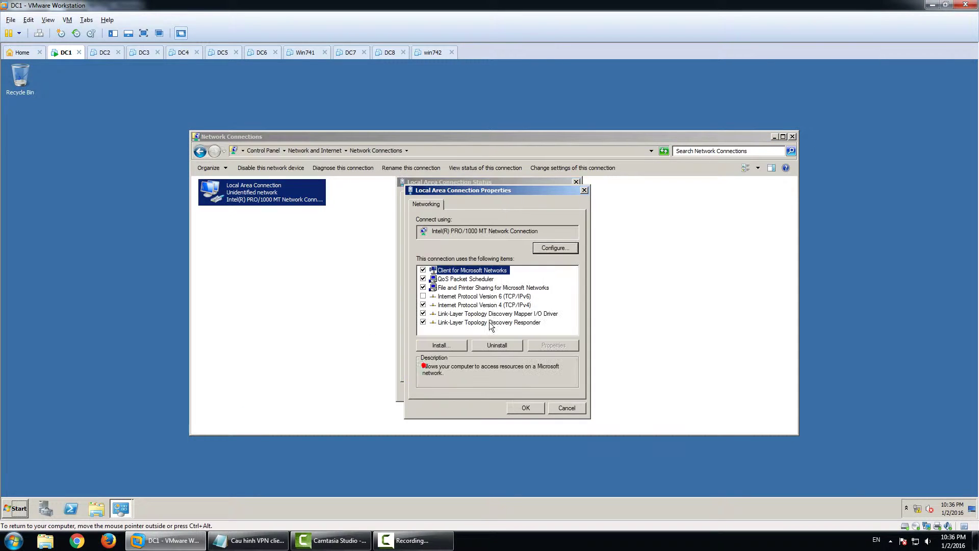
double_click(503, 313)
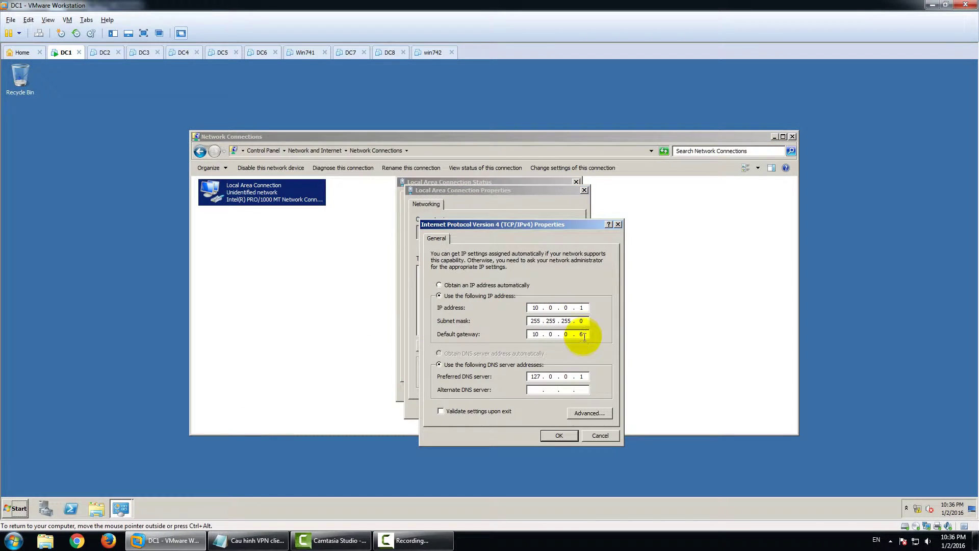
click(562, 438)
click(562, 405)
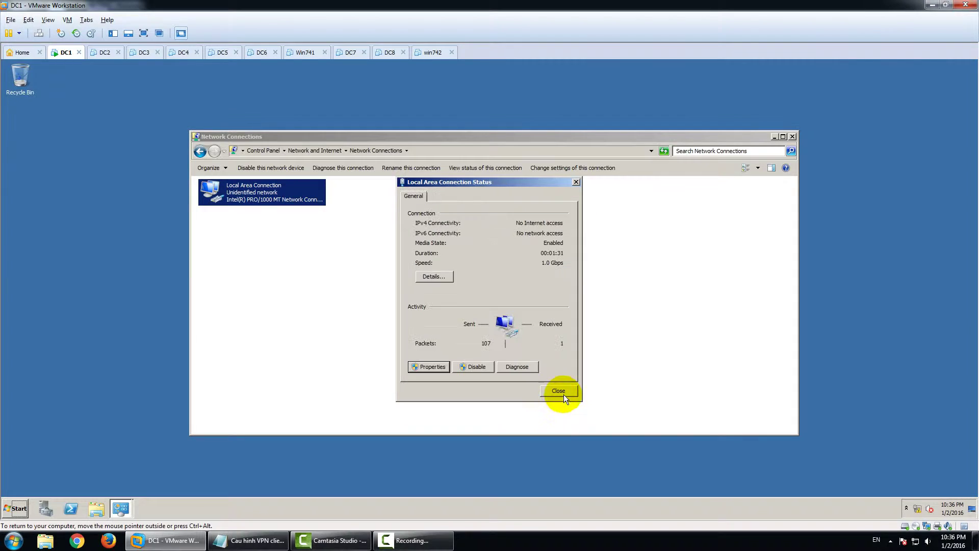
click(559, 391)
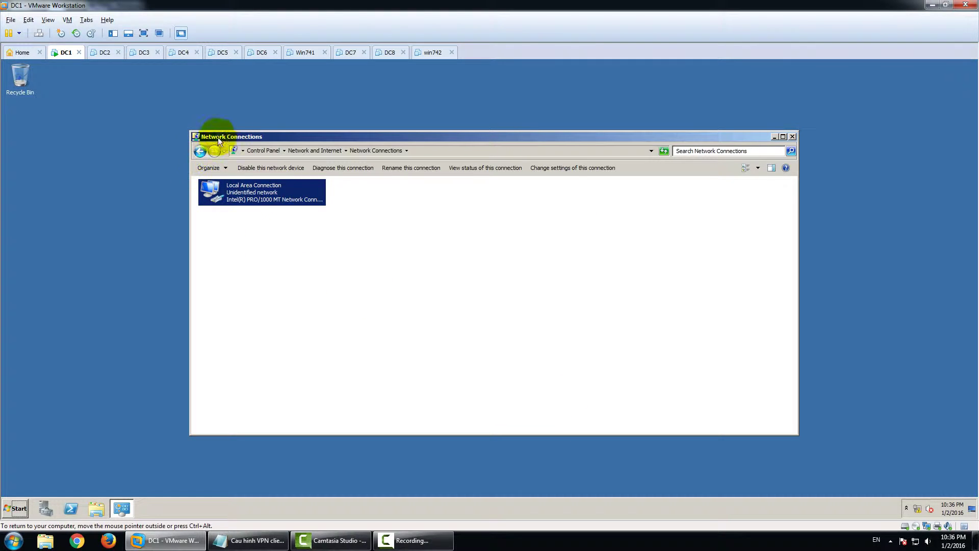
click(260, 51)
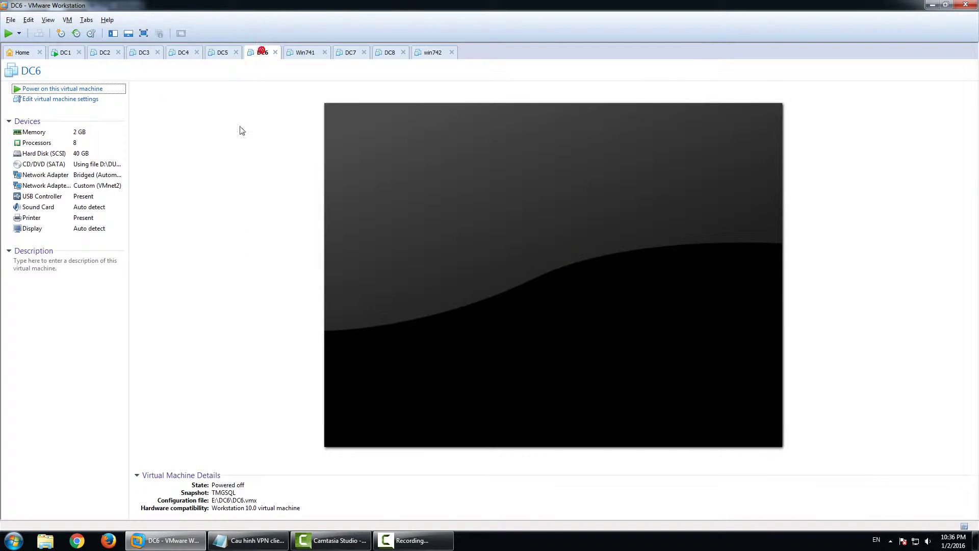
Power on DC6 and log on with the fpt domain administrator password
click(78, 90)
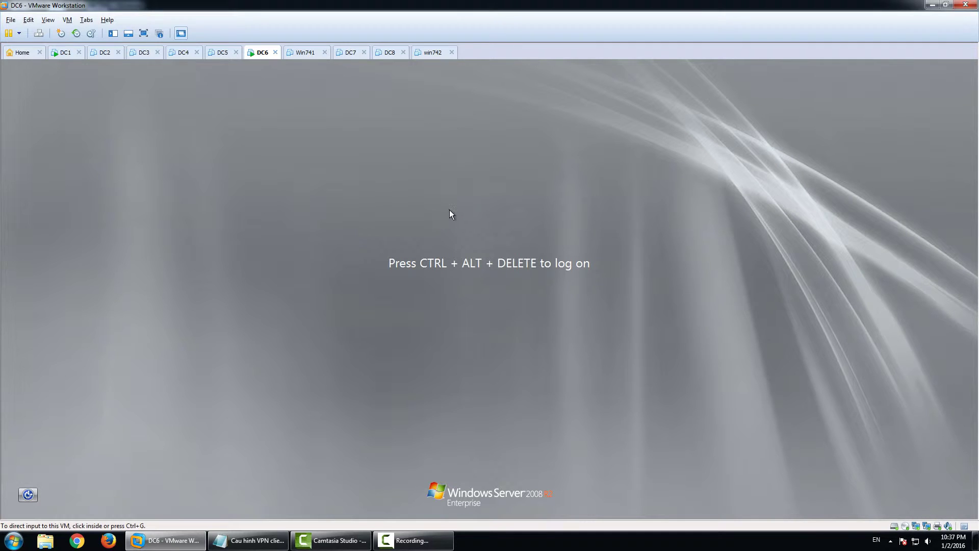
click(449, 210)
key(ctrl+alt+Insert)
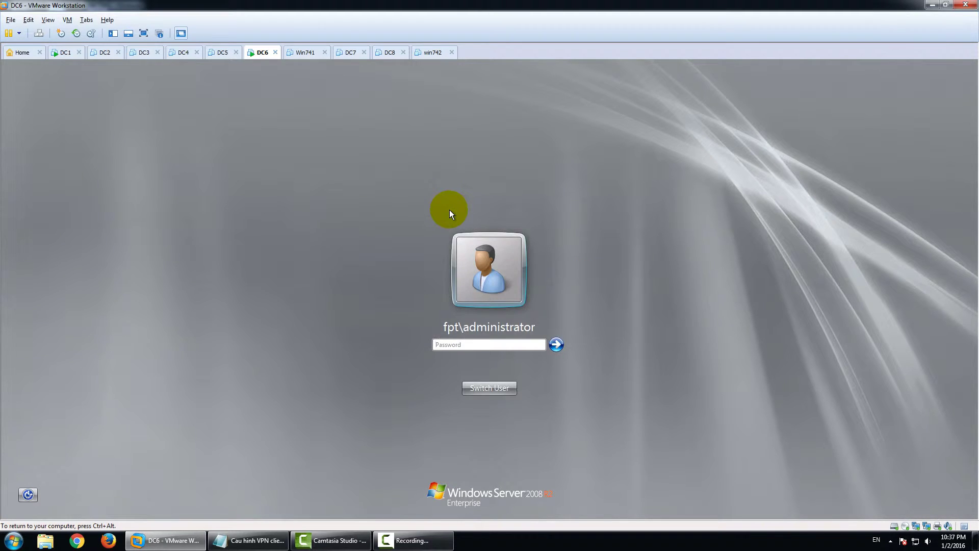
text(P@ssw0rd)
key(Return)
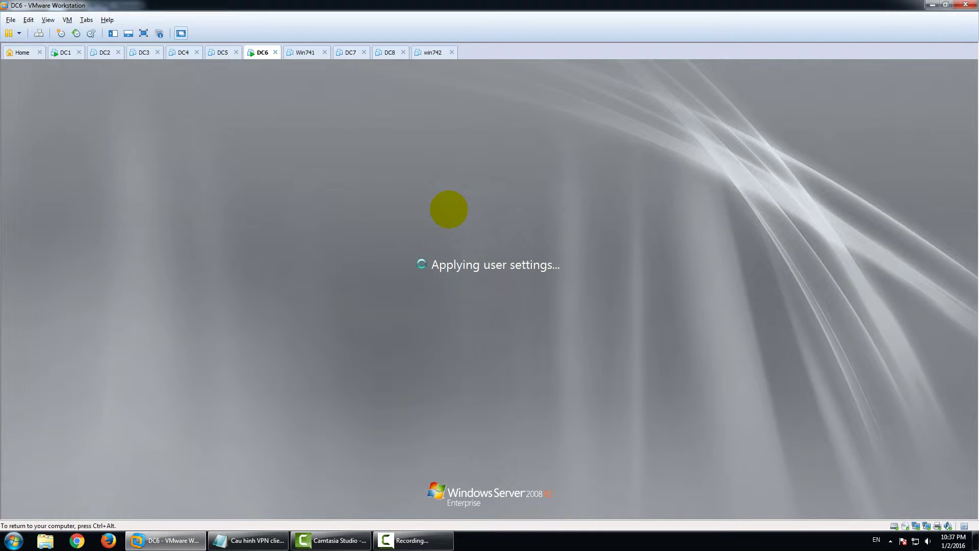
key(ctrl+alt)
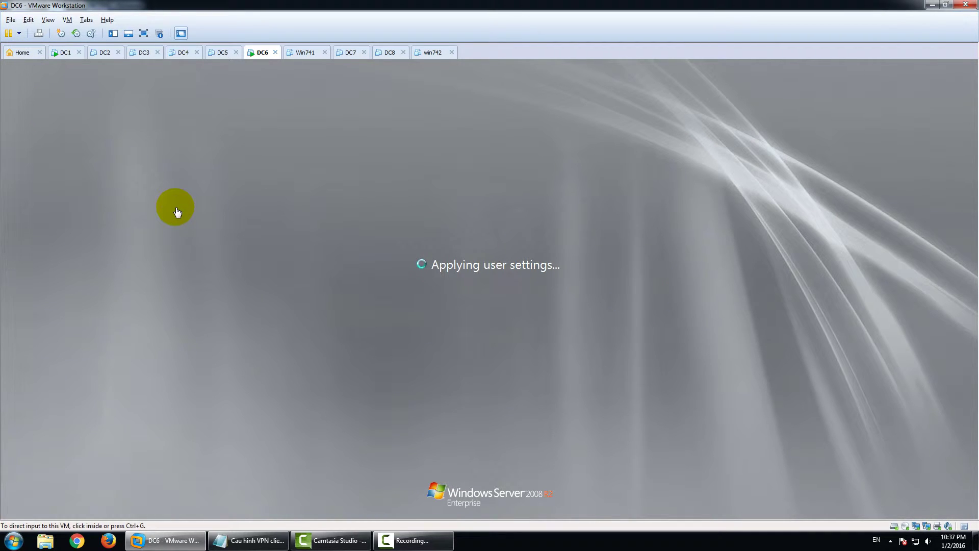
On DC1, review the Git group's members in the IT unit via Active Directory Users and Computers
click(64, 52)
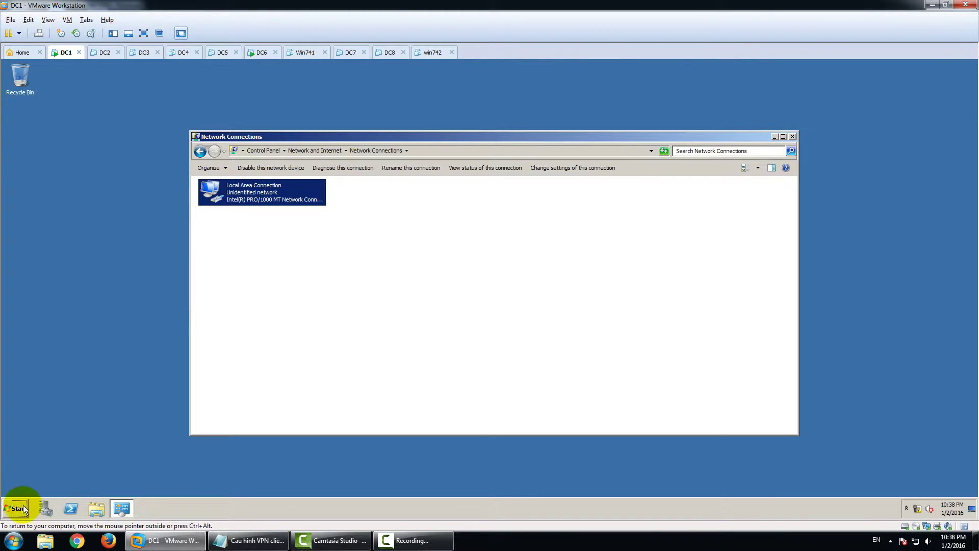
click(15, 508)
click(72, 337)
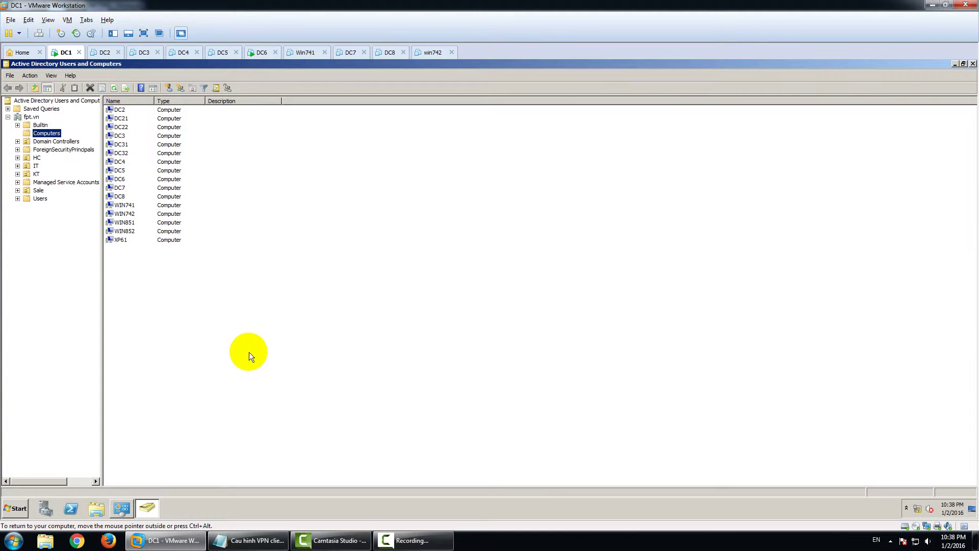
click(34, 166)
click(118, 120)
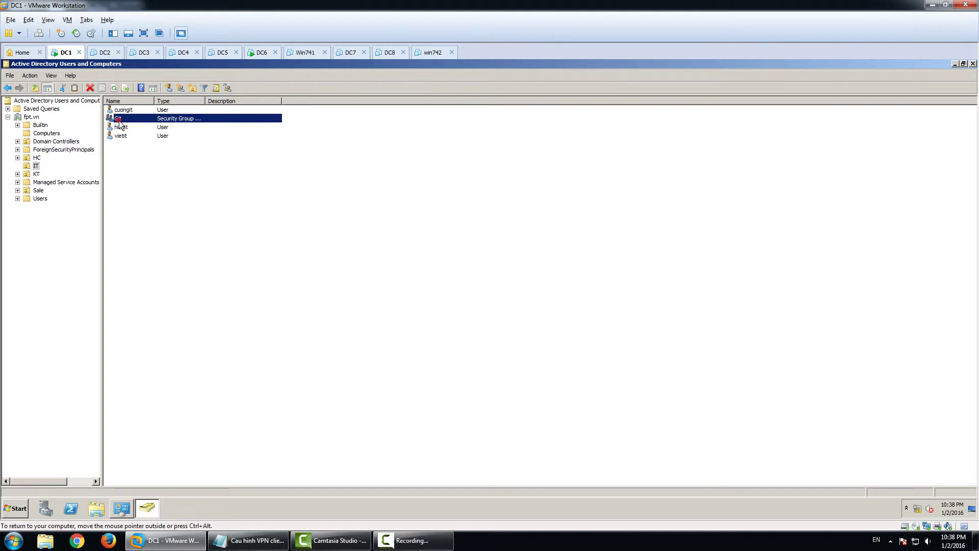
double_click(223, 119)
click(427, 185)
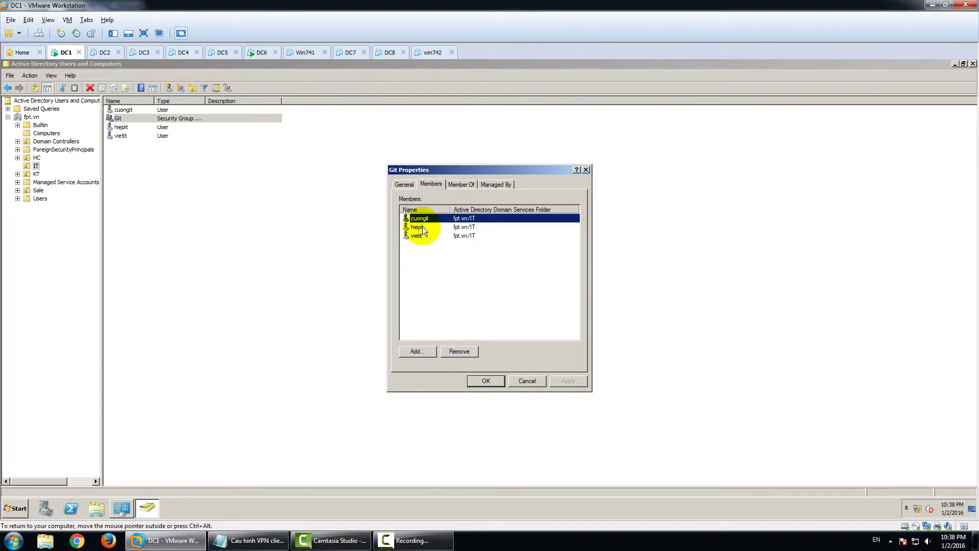
click(423, 227)
click(420, 218)
click(485, 380)
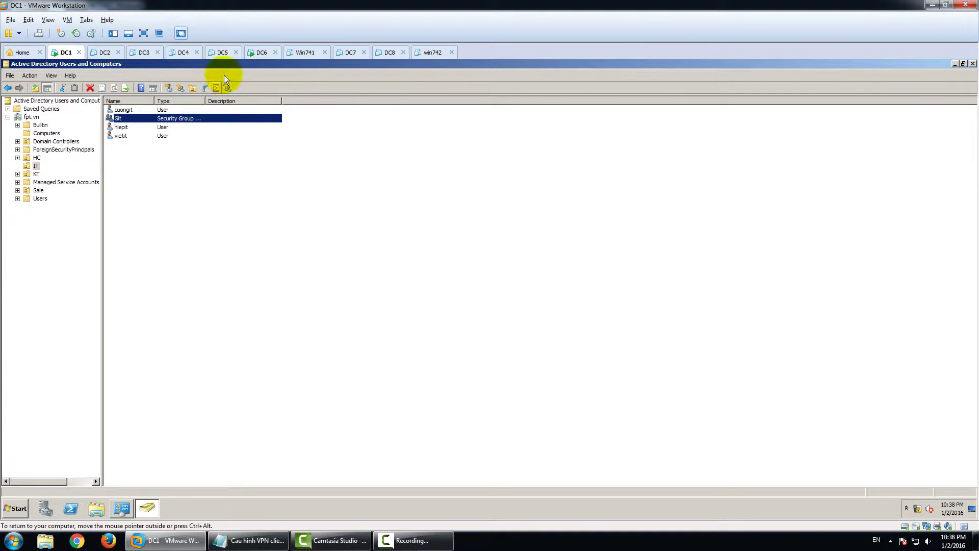
click(258, 51)
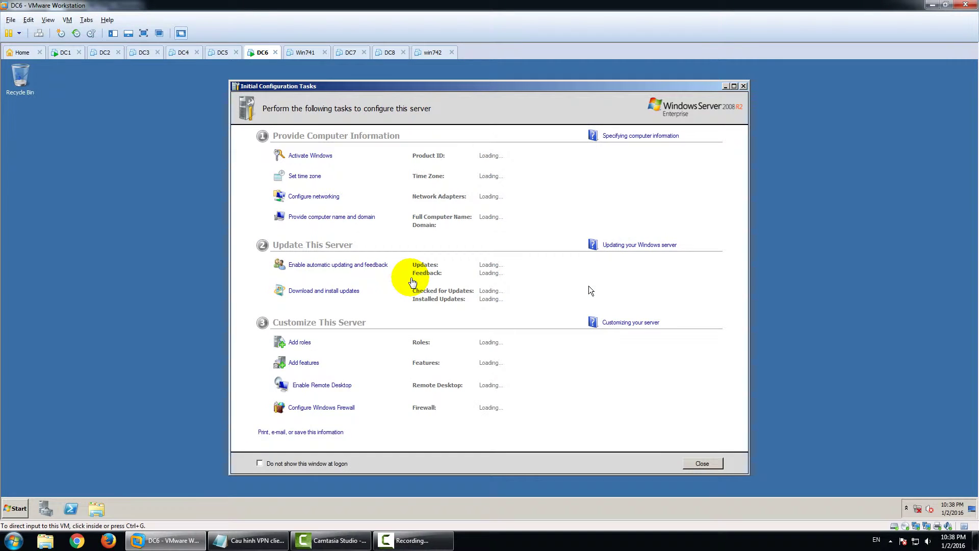
Close DC6's startup windows and verify the CROSS adapter's IPv4 address is 10.0.2.6
click(716, 463)
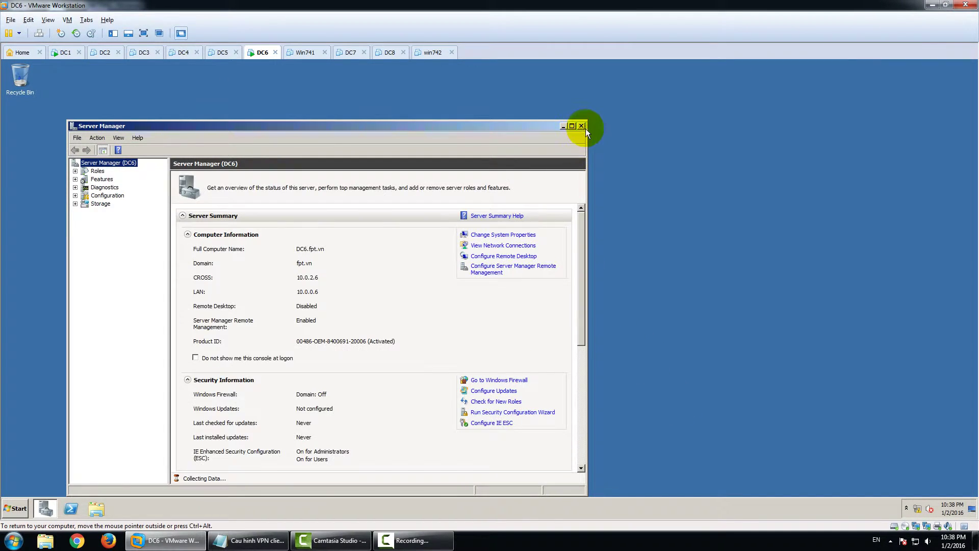
click(585, 126)
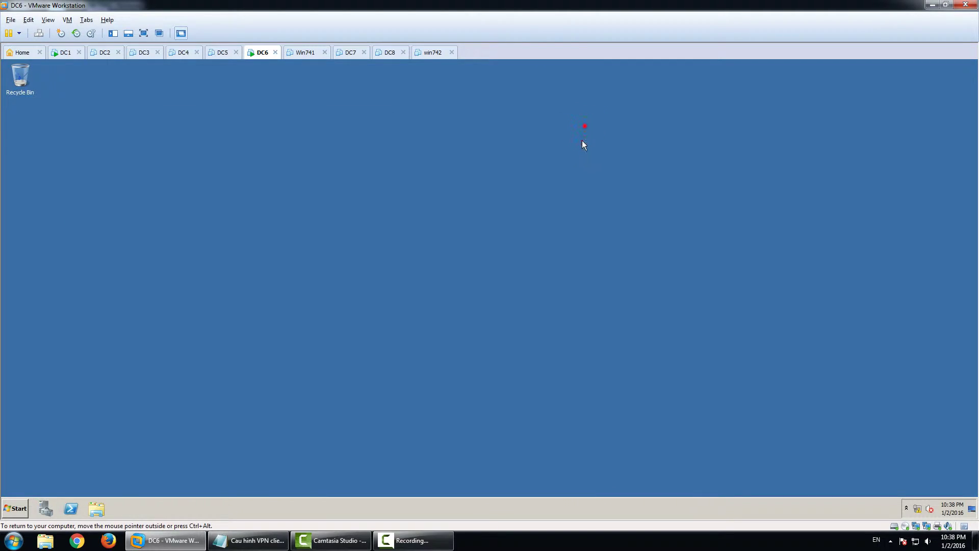
right_click(919, 507)
click(920, 501)
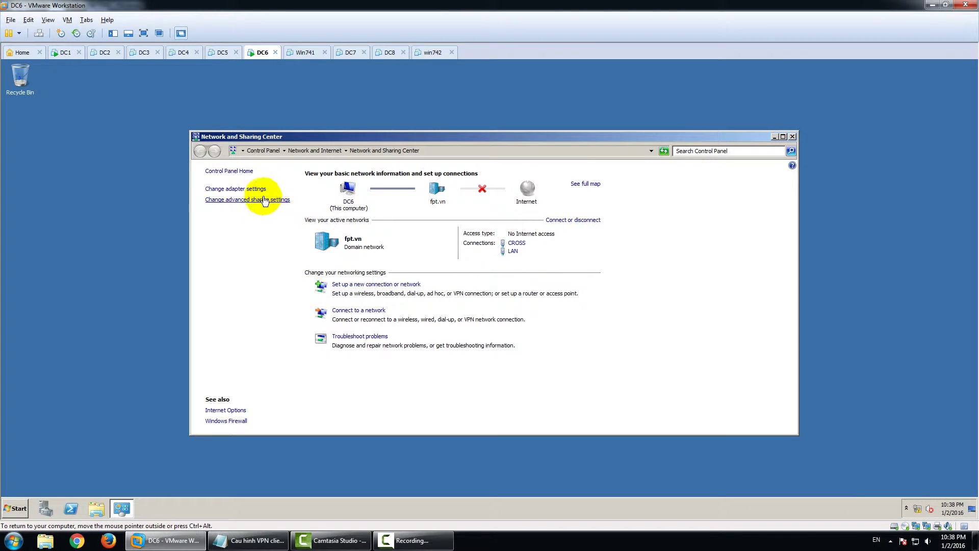
click(239, 189)
click(253, 191)
double_click(253, 191)
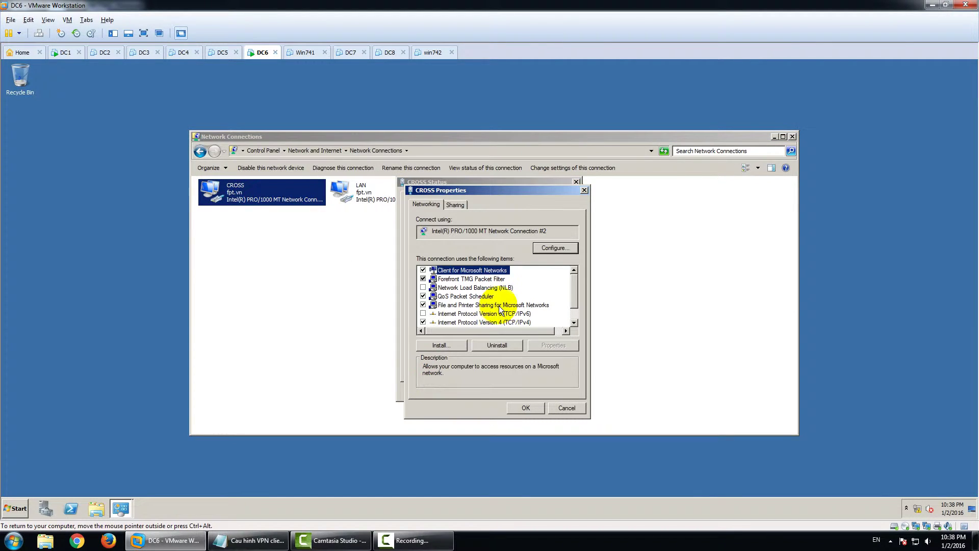
double_click(494, 320)
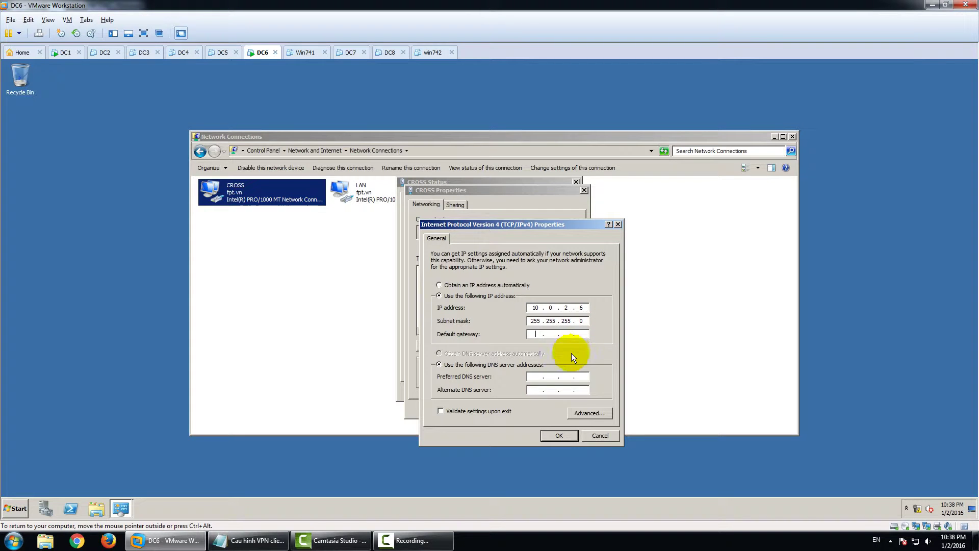
click(562, 433)
click(528, 409)
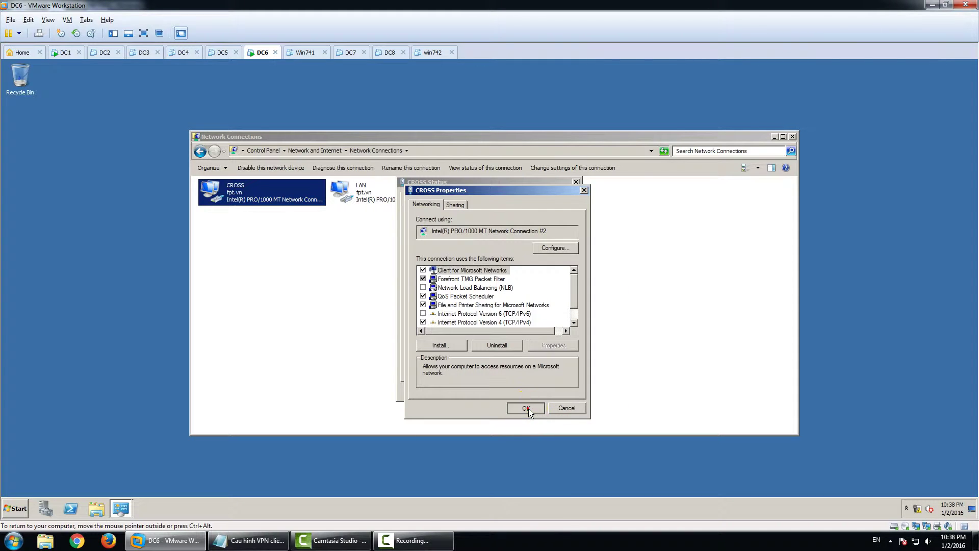
click(559, 391)
Verify the LAN adapter uses 10.0.0.6 with DNS 10.0.0.1, then close Network Connections
click(403, 207)
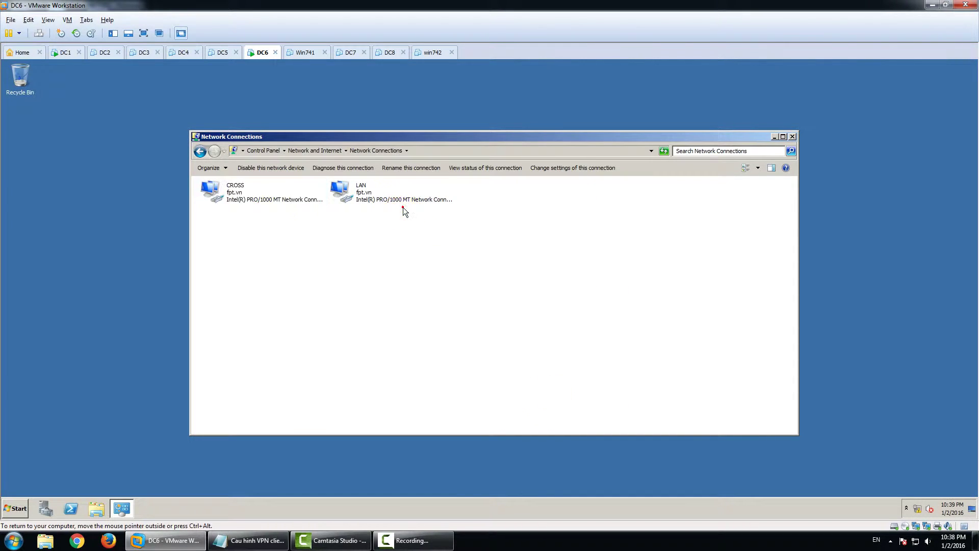
double_click(402, 204)
click(434, 276)
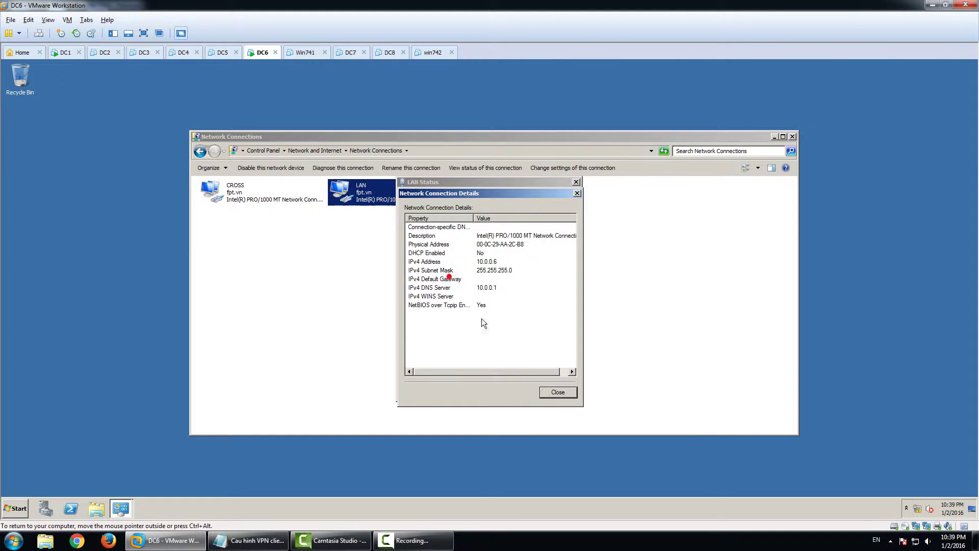
click(556, 391)
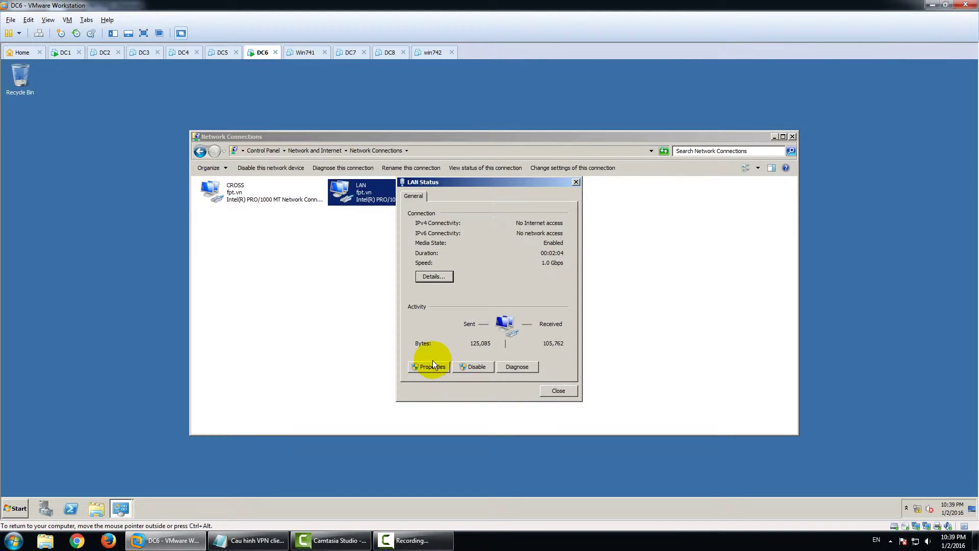
click(432, 361)
double_click(510, 322)
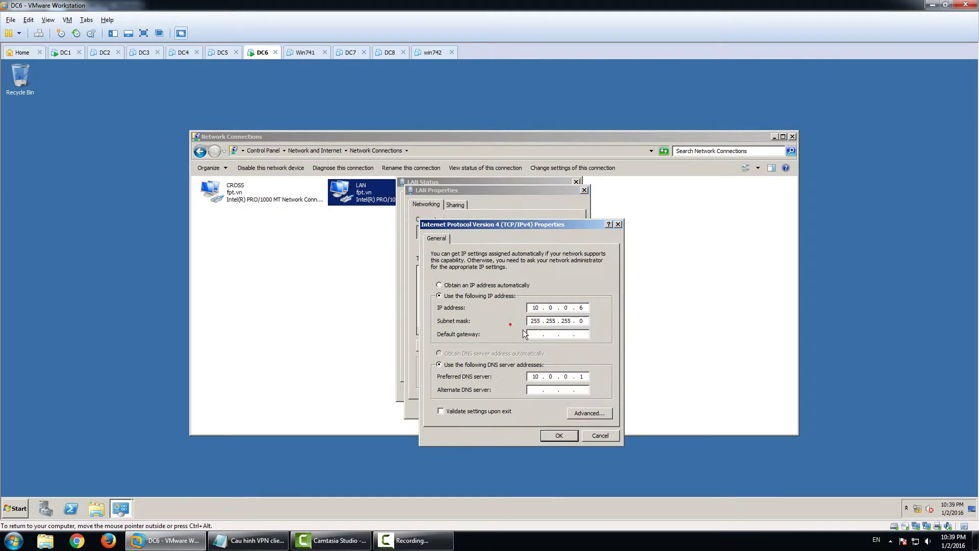
click(558, 435)
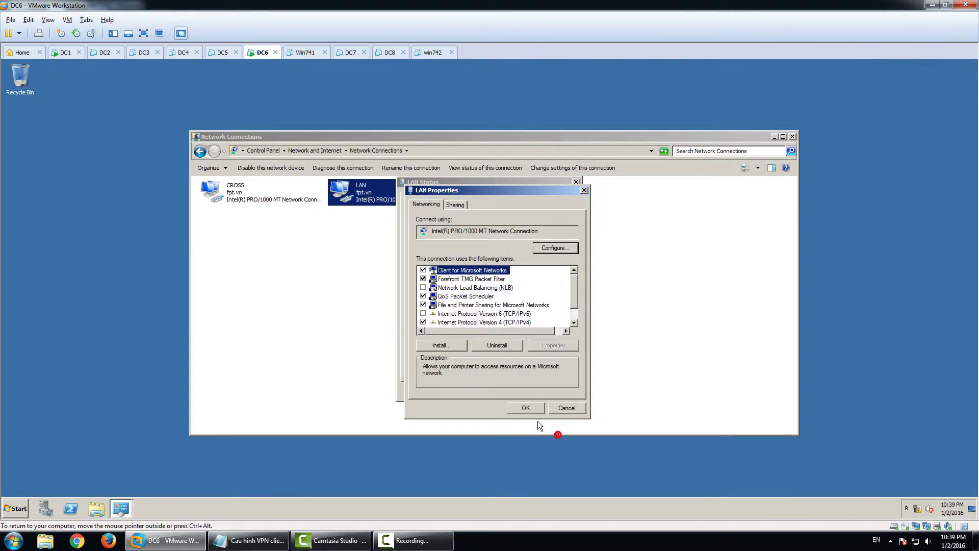
click(531, 410)
click(556, 392)
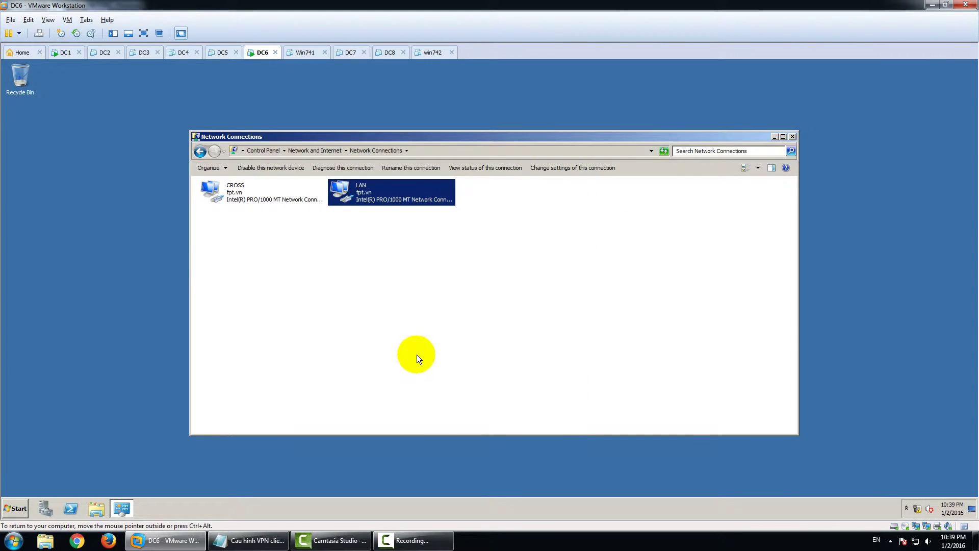
click(792, 137)
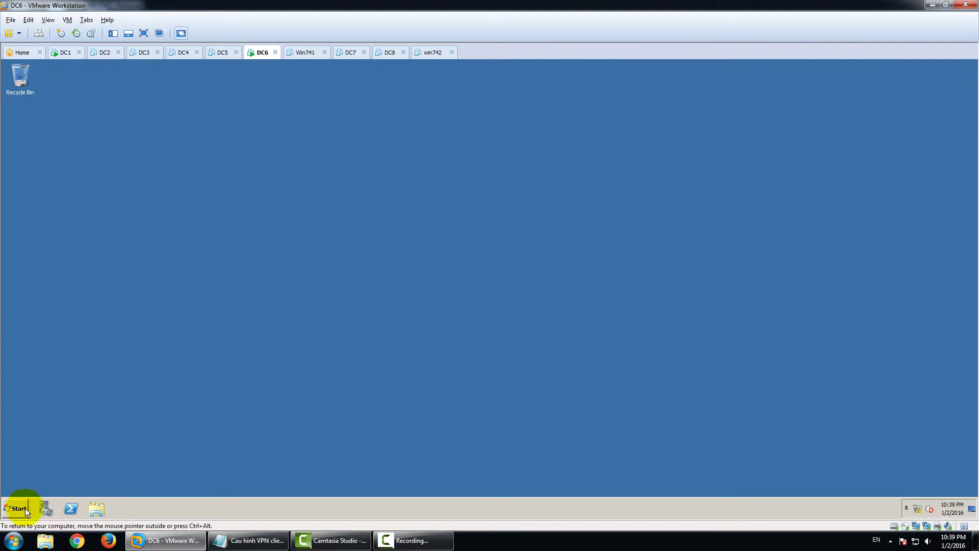
Launch Forefront TMG Management on DC6 and open the VPN address assignment settings
click(19, 508)
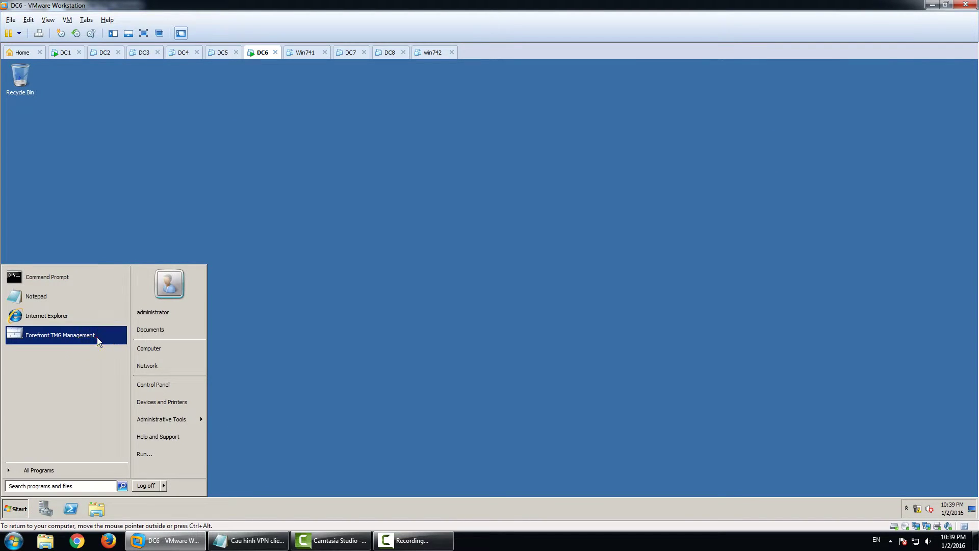
click(97, 338)
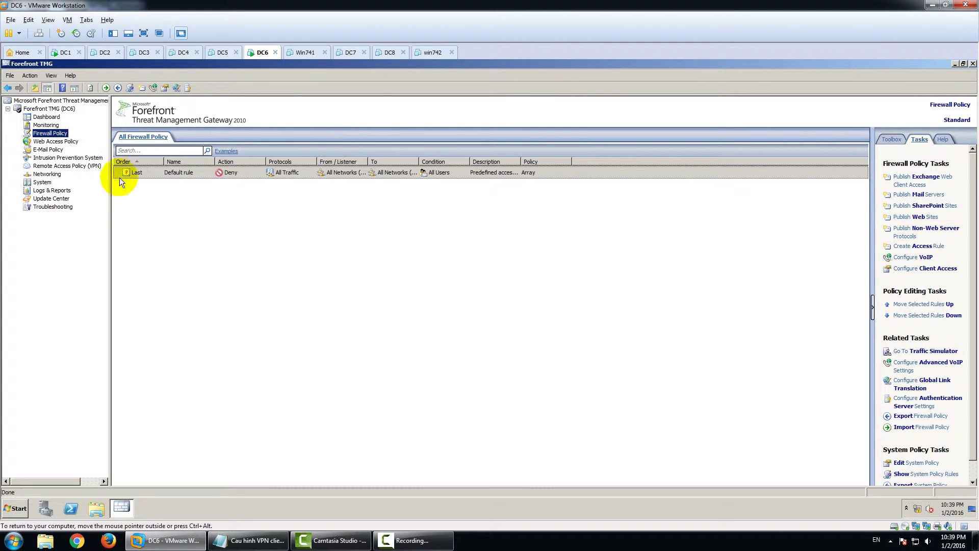
click(64, 166)
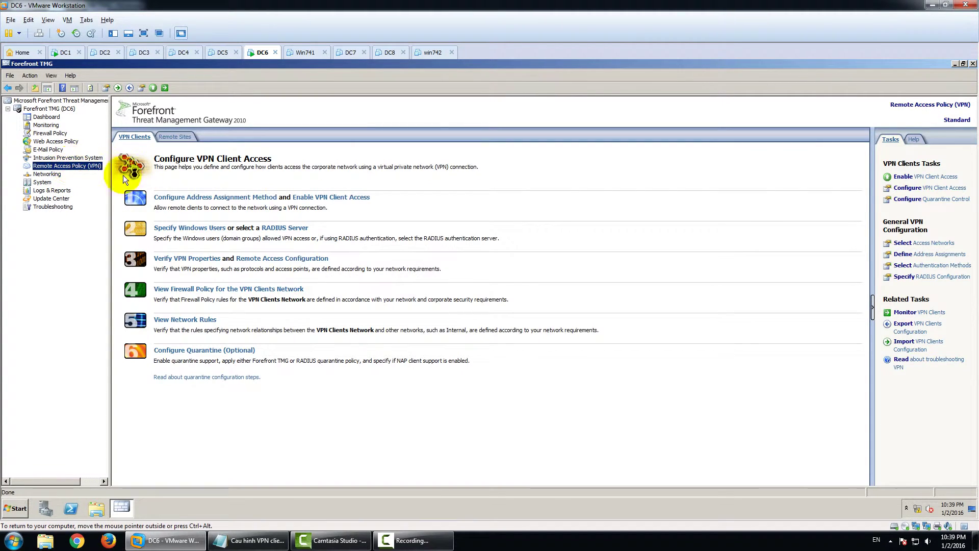
click(208, 199)
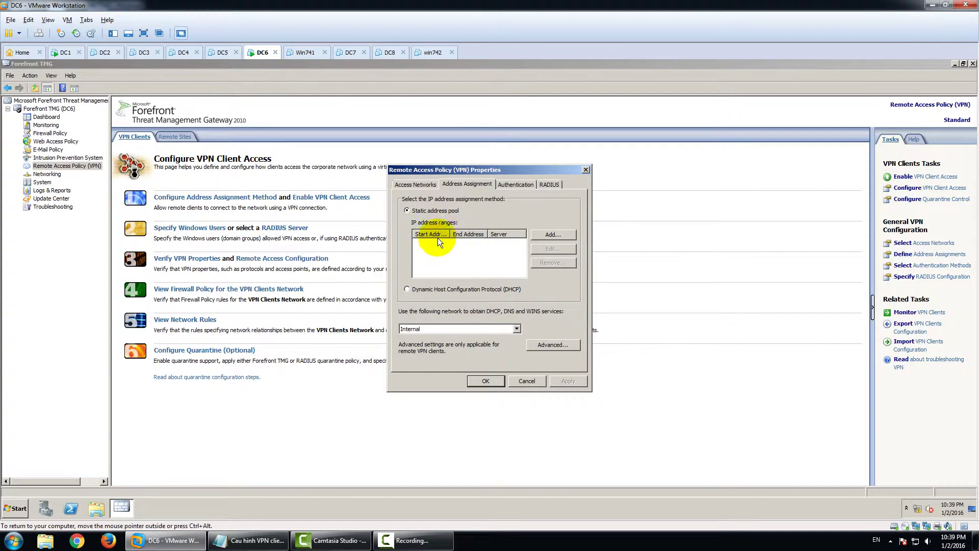
Add a static VPN client pool of 10.0.1.10–10.0.1.40 served by DC6
click(553, 234)
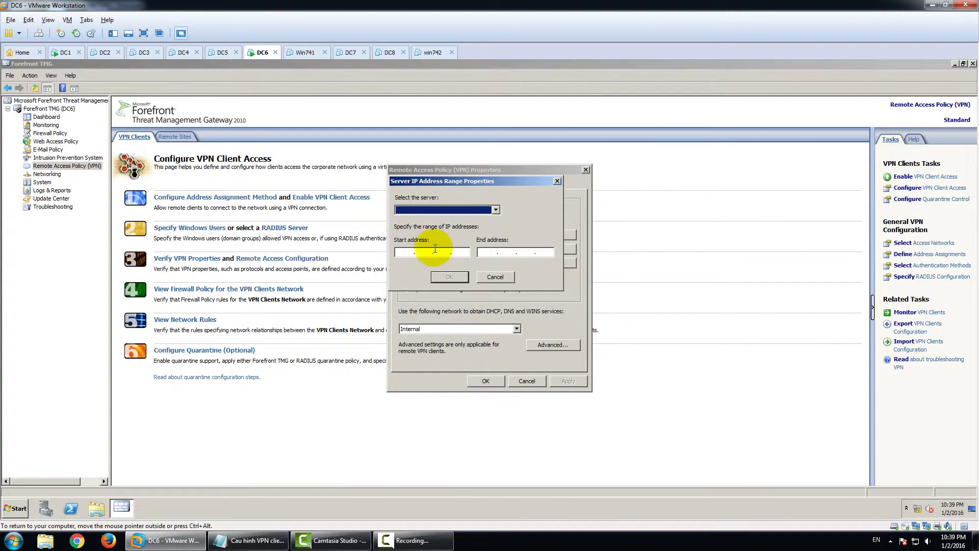
click(410, 250)
text(10.0.1.)
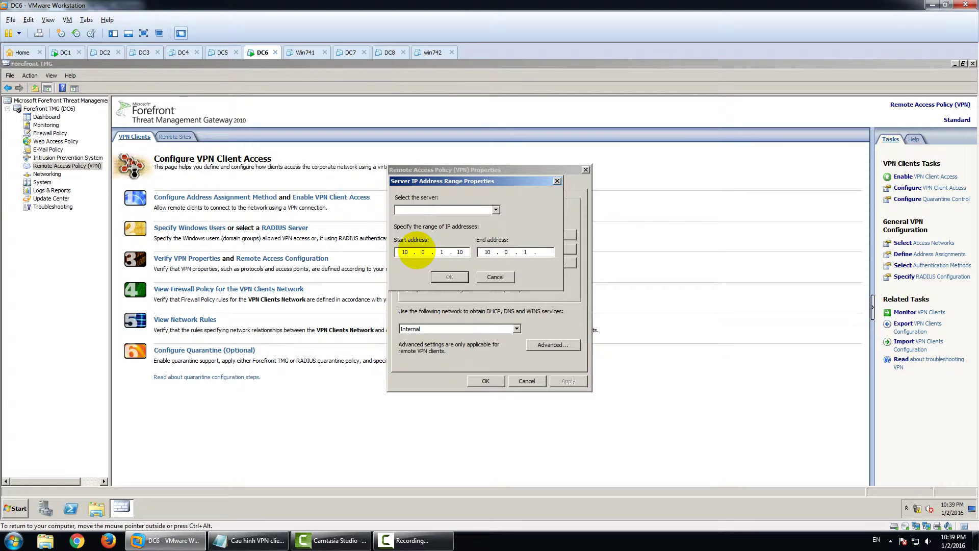
text(0)
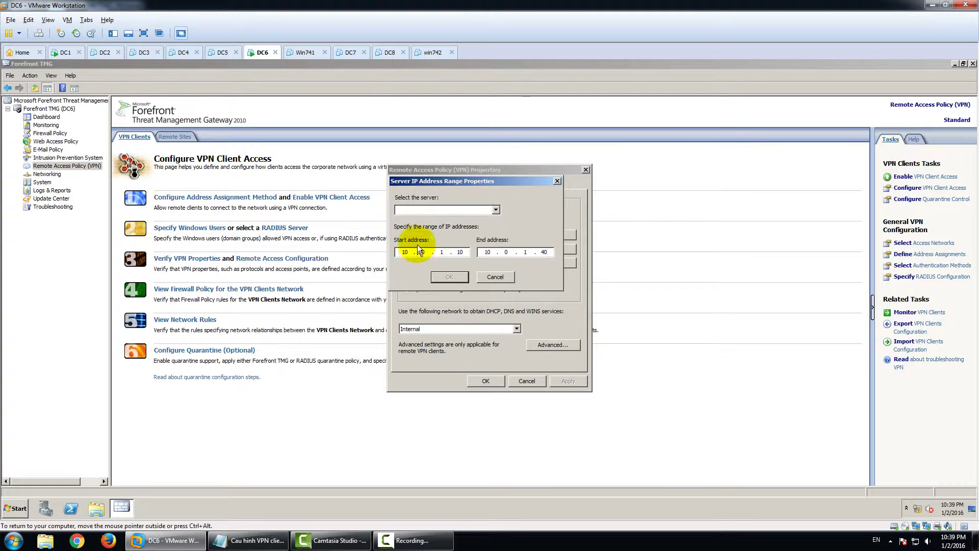
click(494, 210)
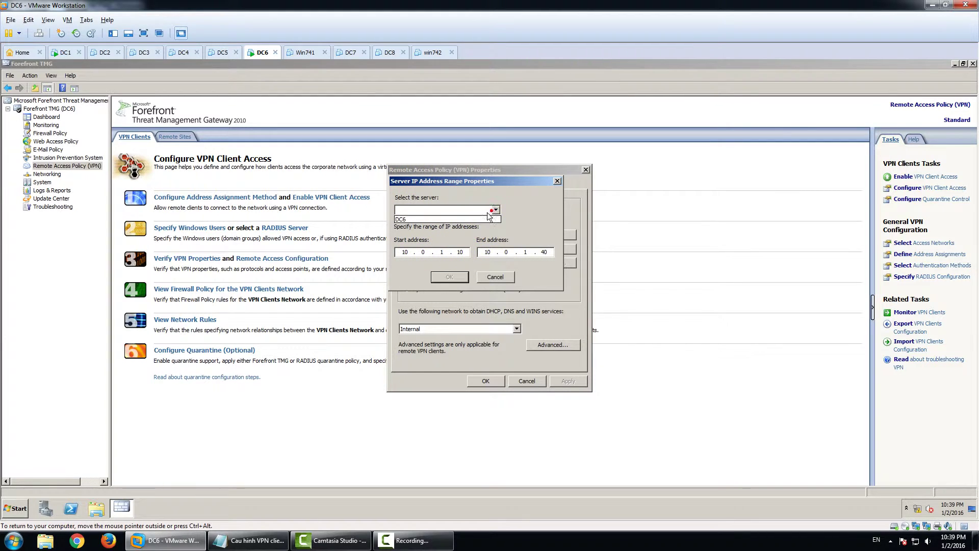
click(449, 219)
click(448, 277)
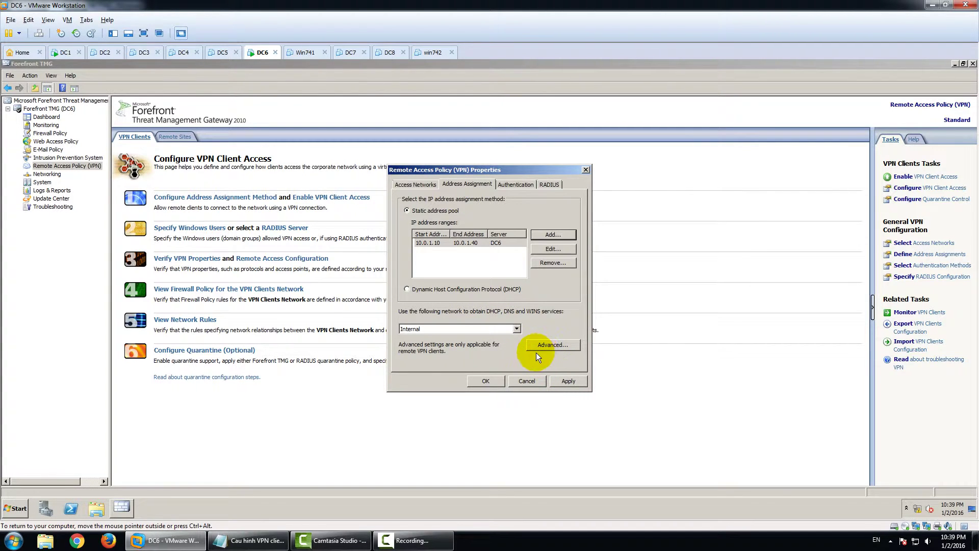
click(563, 378)
click(487, 380)
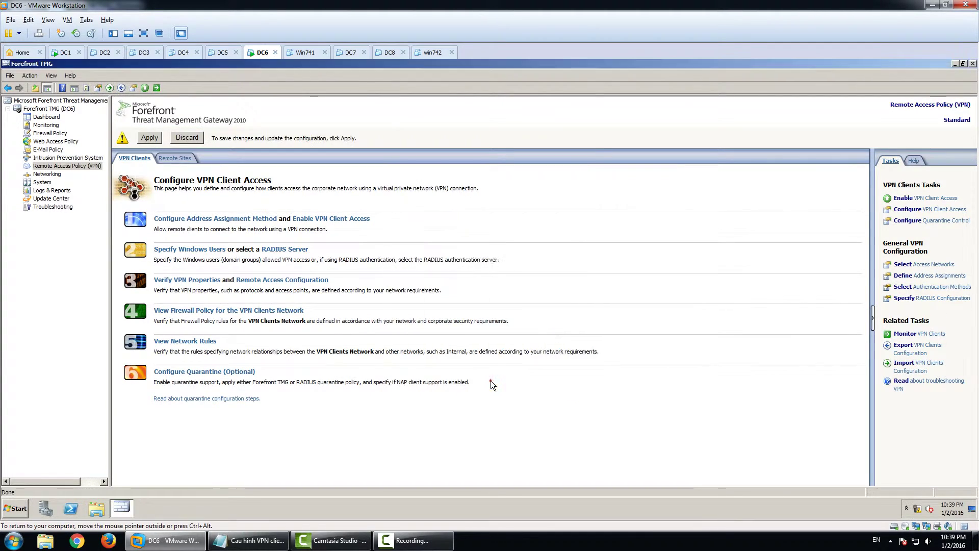
Apply and save the pending TMG configuration changes
click(149, 138)
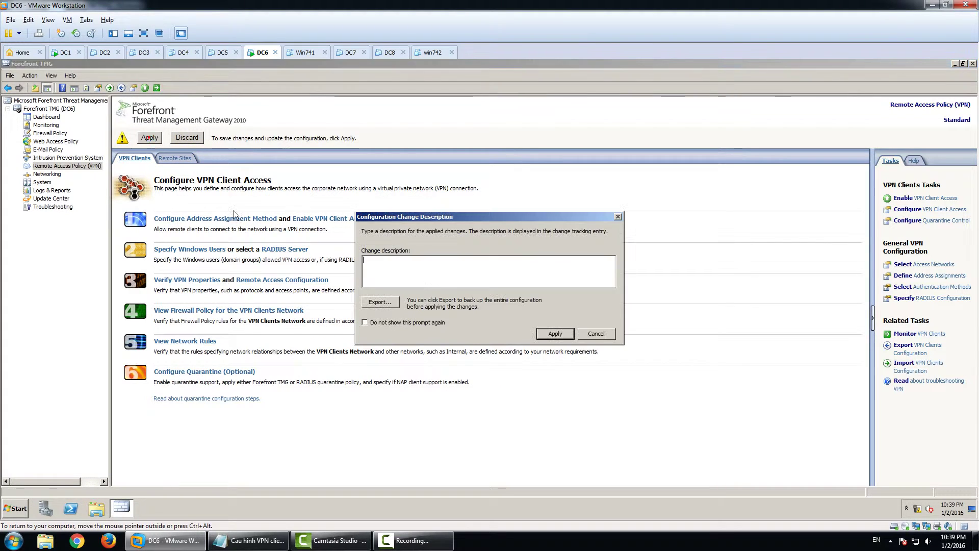
click(556, 334)
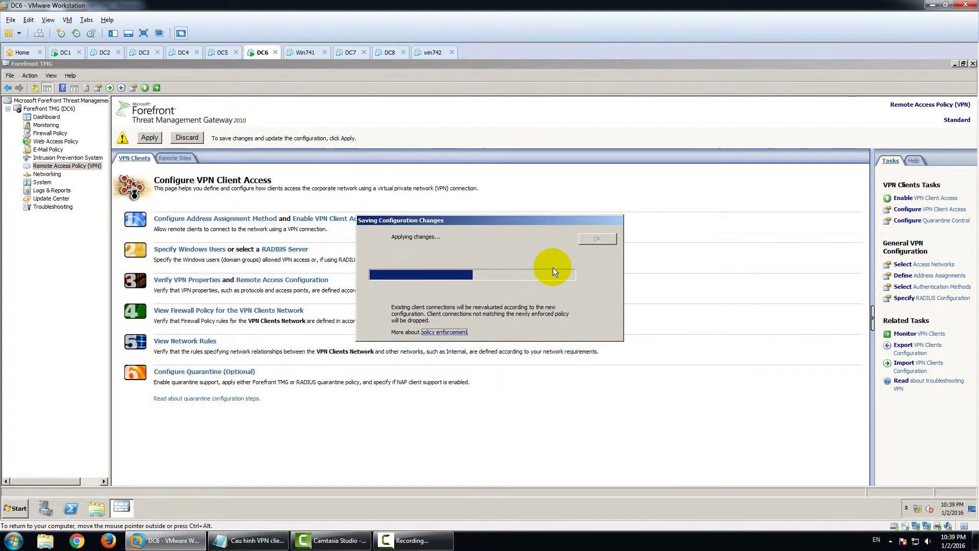
click(596, 239)
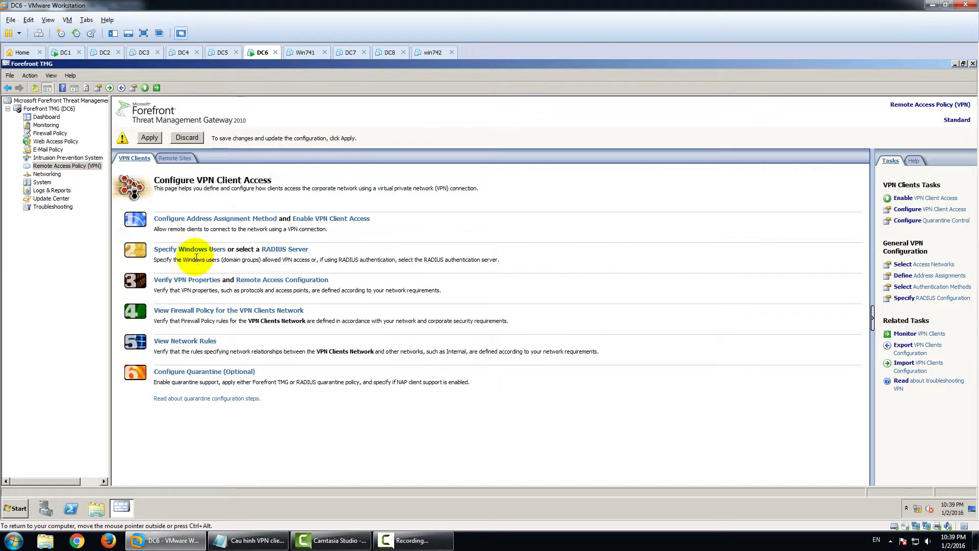
Enable VPN client access with a maximum of 100 clients
click(195, 229)
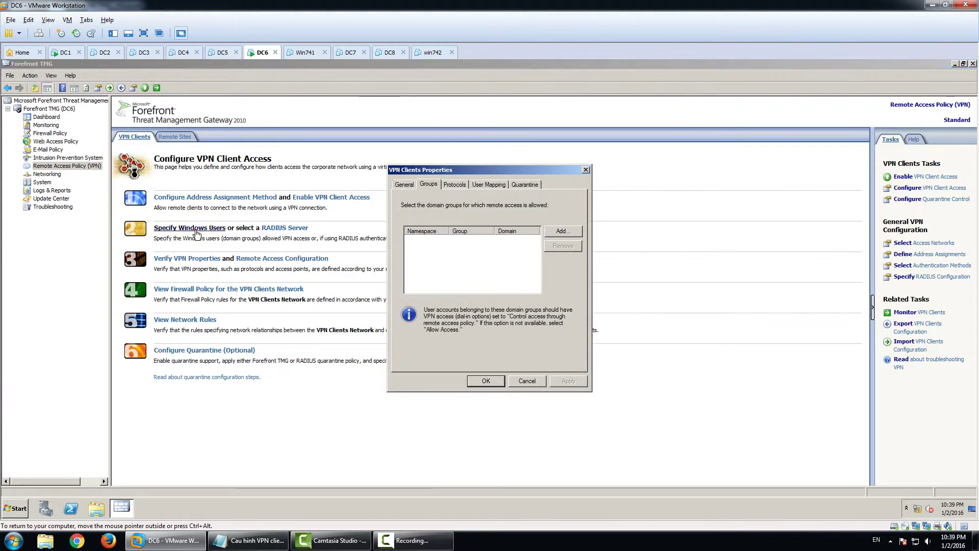
click(404, 186)
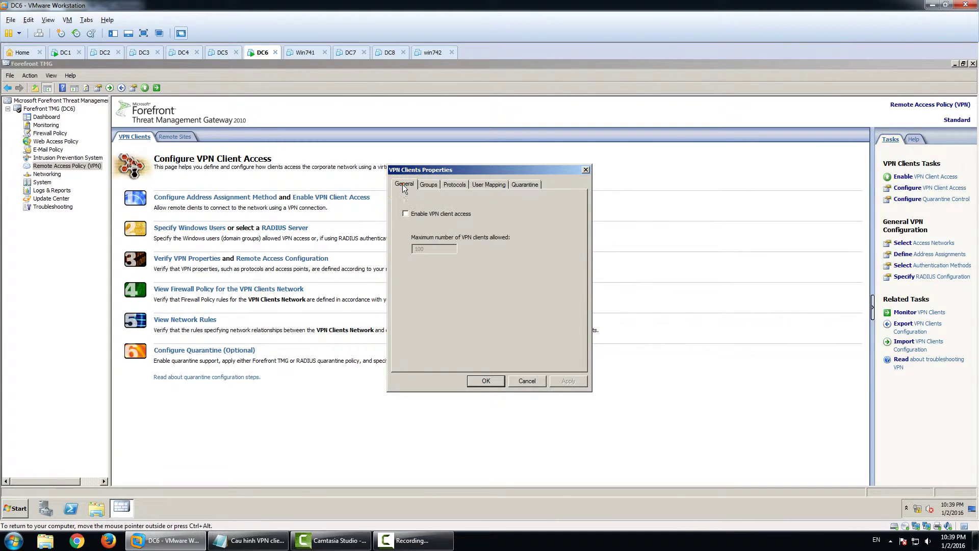
click(406, 214)
double_click(419, 248)
click(430, 185)
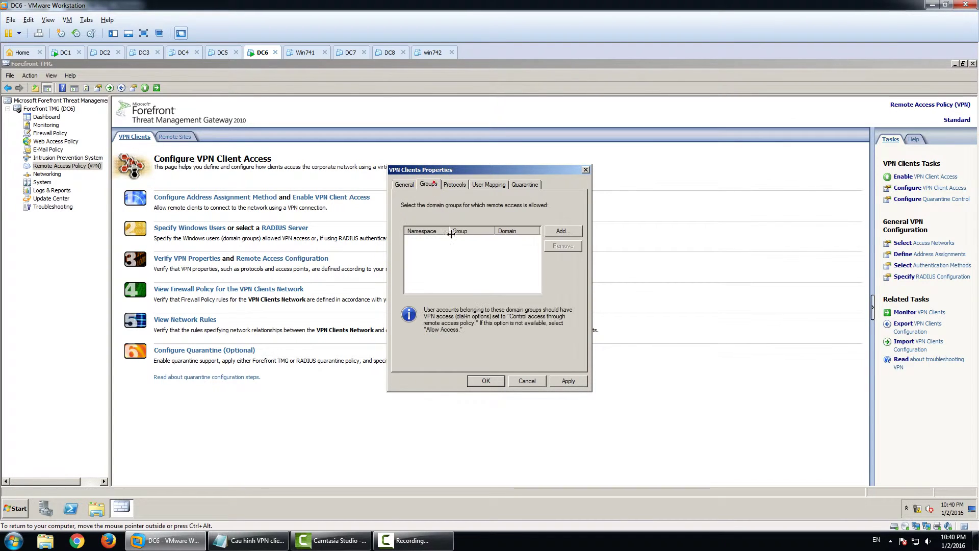
Allow the fpt.vn Git group VPN access and apply the client settings
click(554, 234)
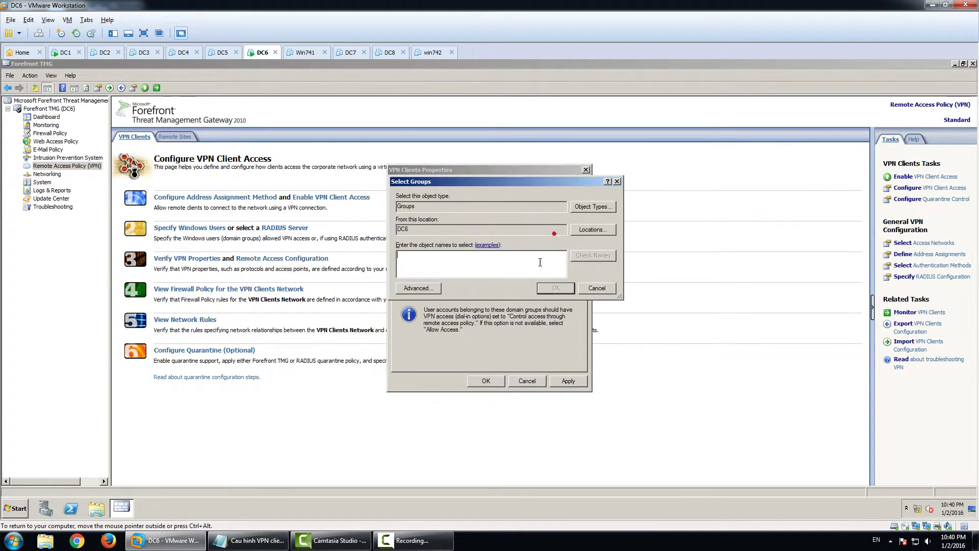
click(590, 231)
click(428, 242)
click(569, 317)
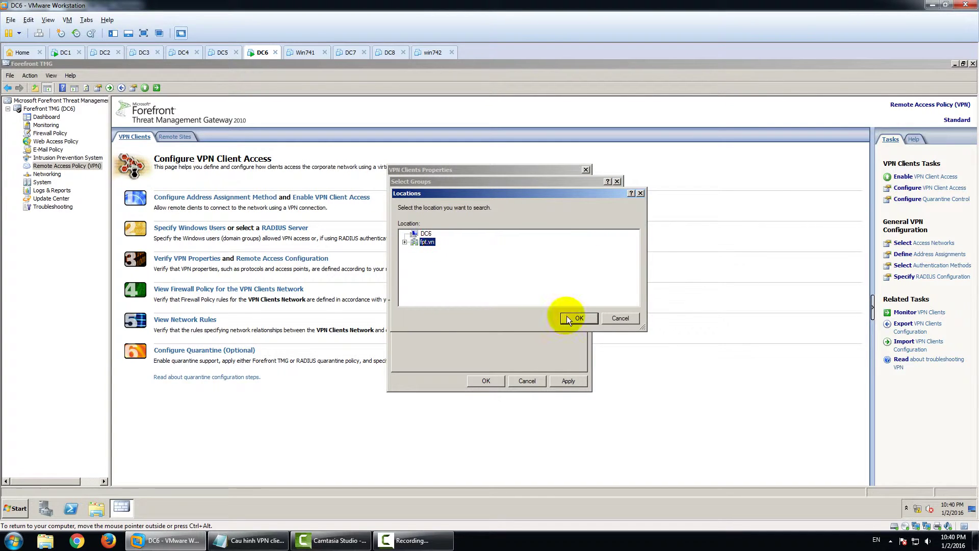
click(465, 267)
text(g)
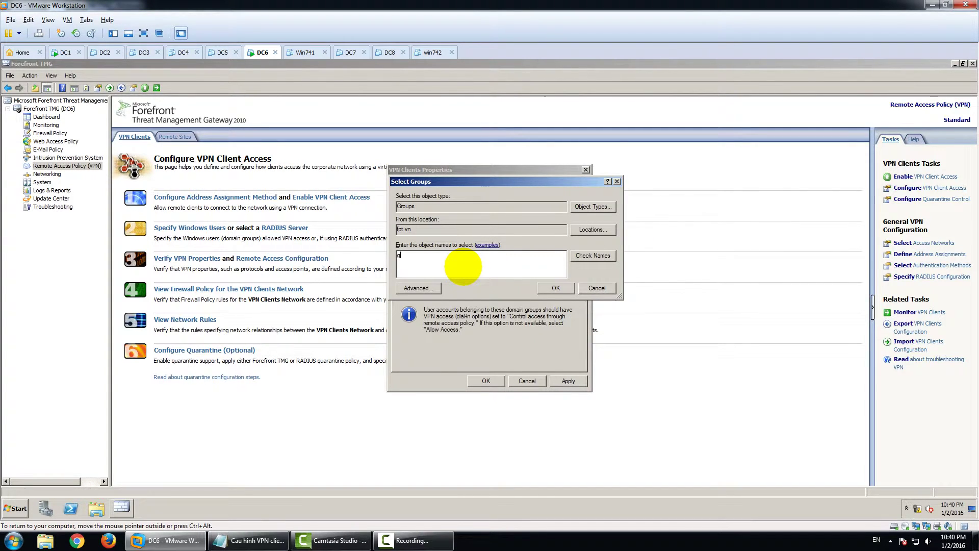
text(it)
click(597, 256)
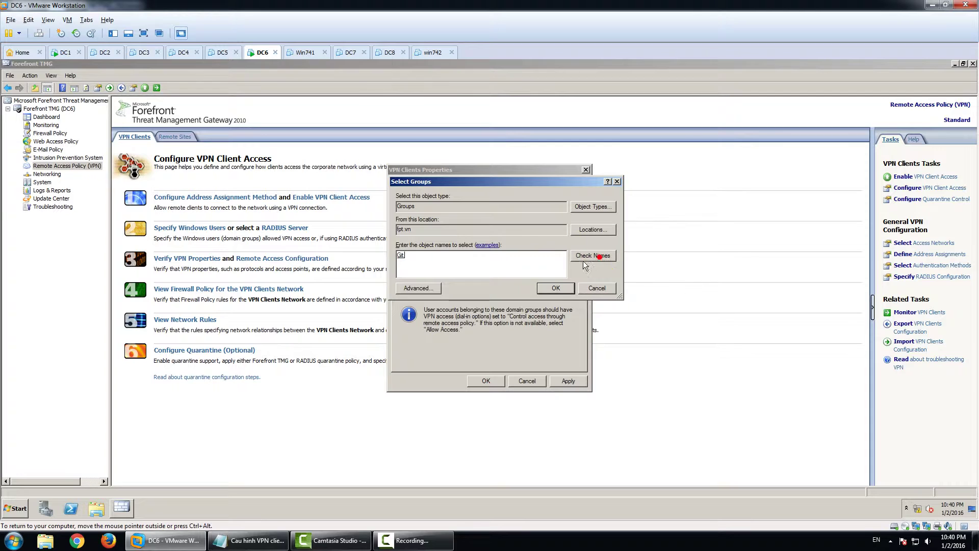
click(557, 288)
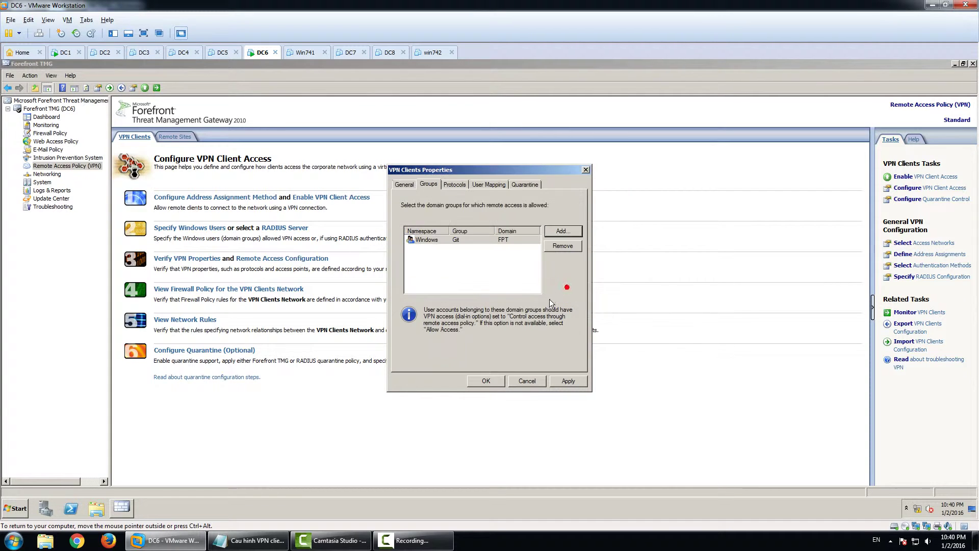
click(568, 382)
click(569, 315)
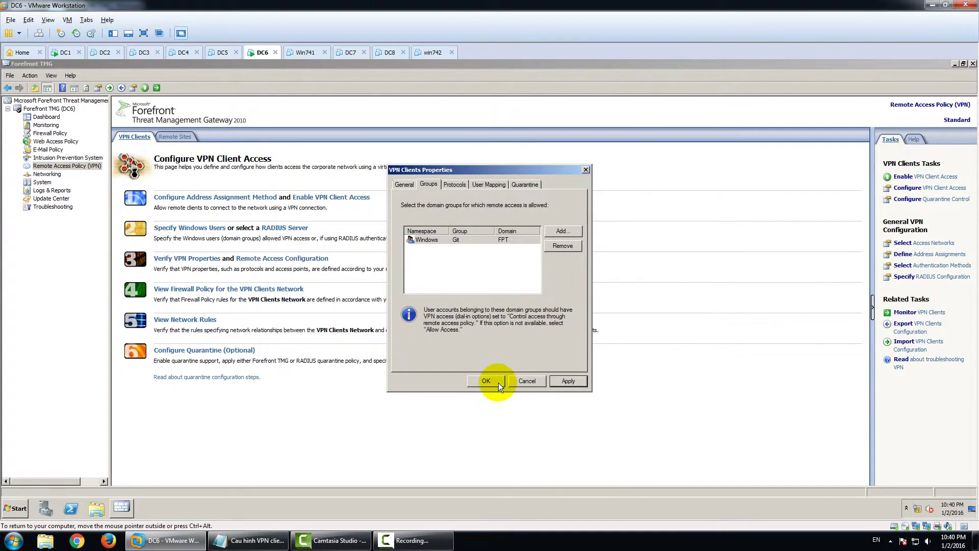
click(494, 381)
Apply and save the pending TMG configuration changes
click(145, 138)
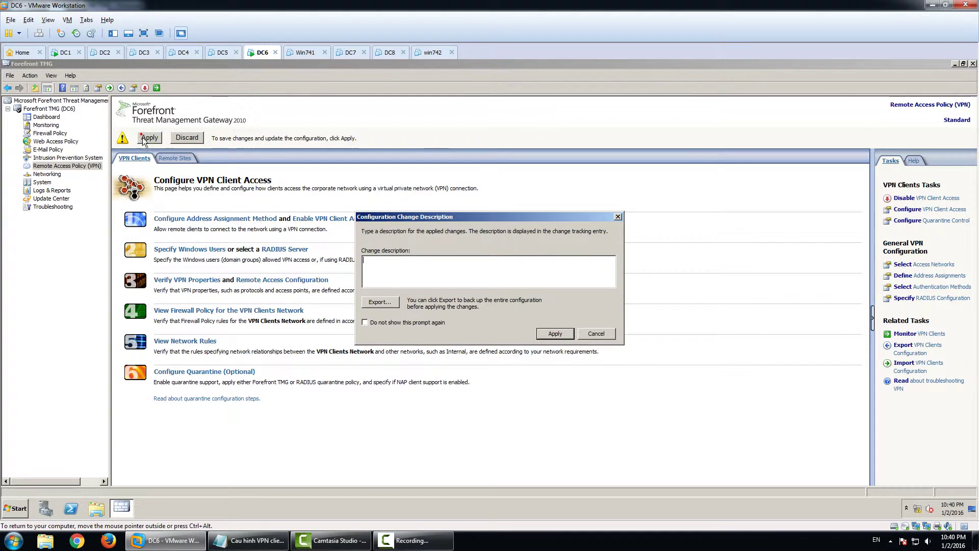
click(562, 330)
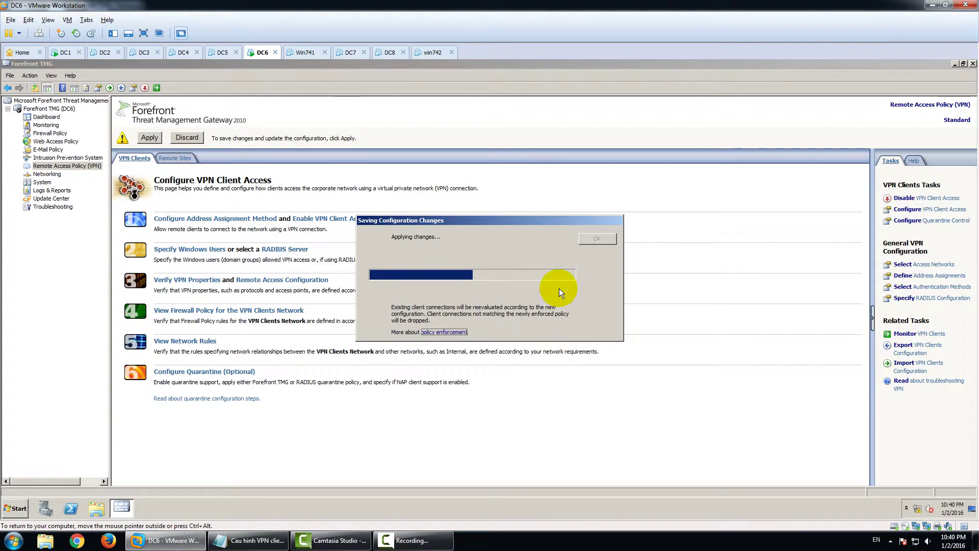
click(585, 240)
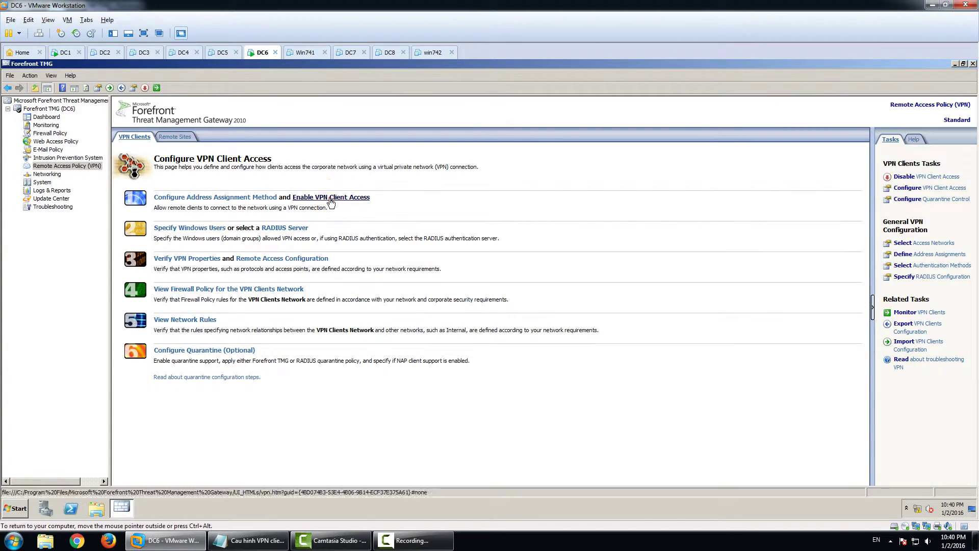
click(331, 202)
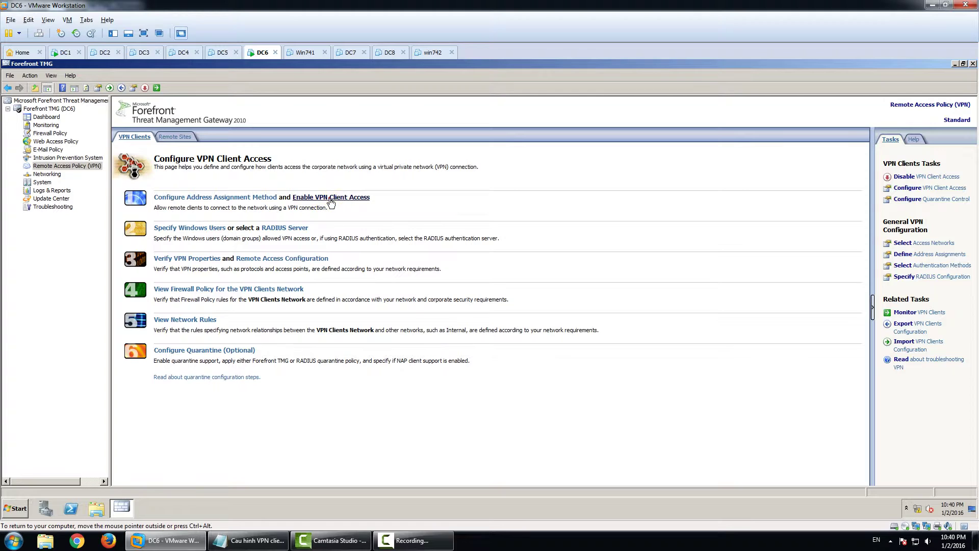
click(331, 202)
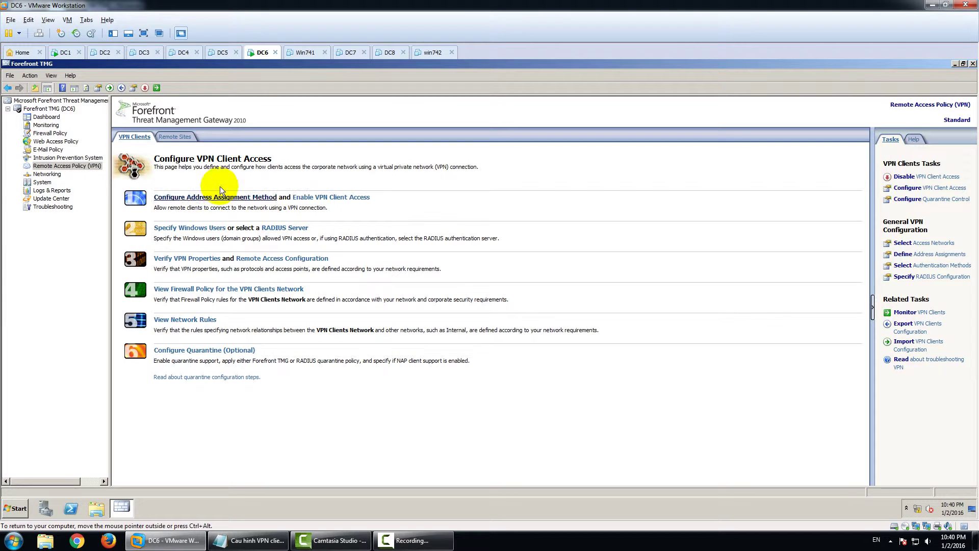
Start a new Allow access rule named VPN that covers all outbound traffic
click(51, 133)
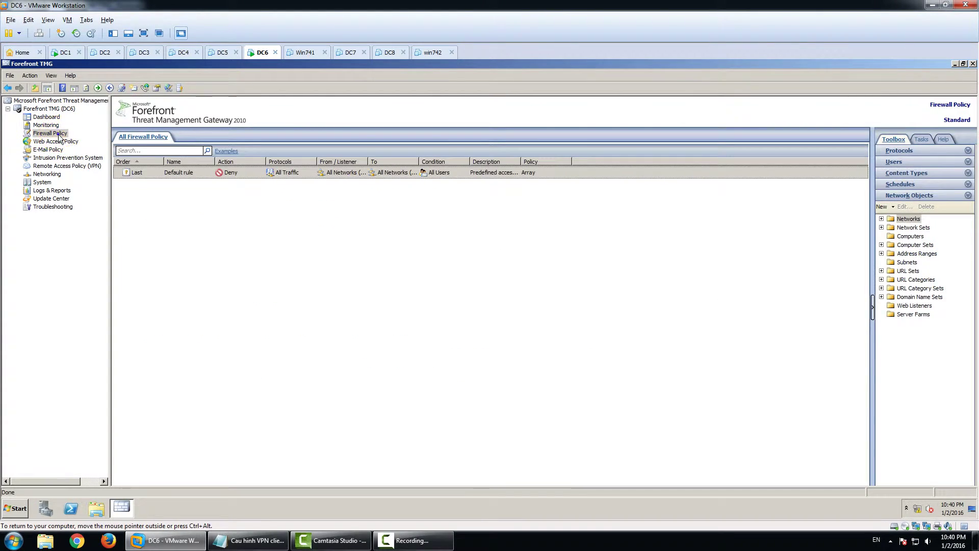
right_click(58, 133)
mouse_move(100, 177)
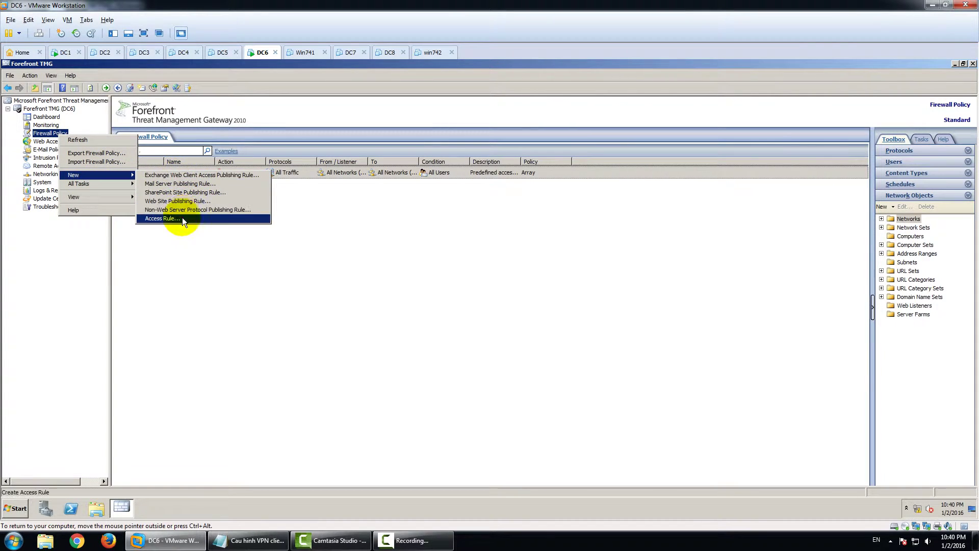
click(182, 218)
text(V)
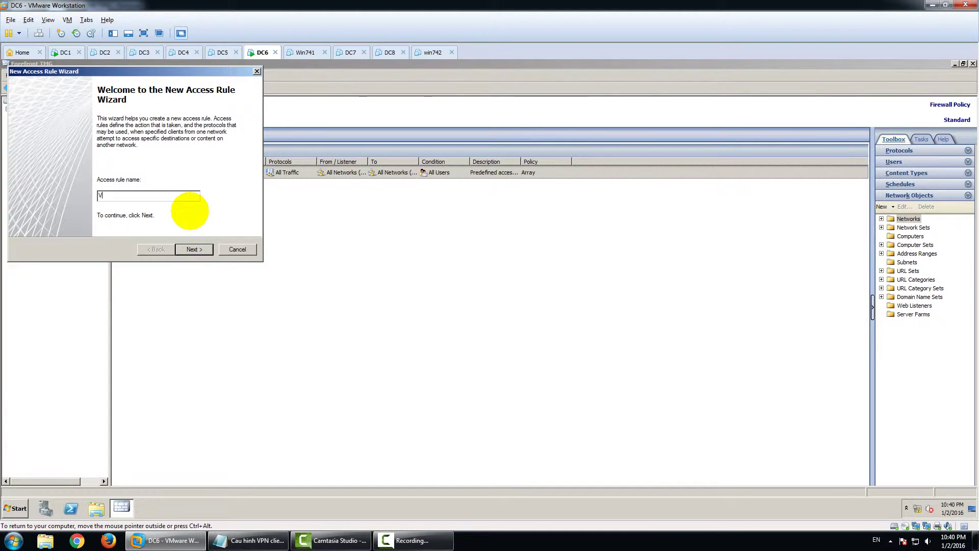
text(PN)
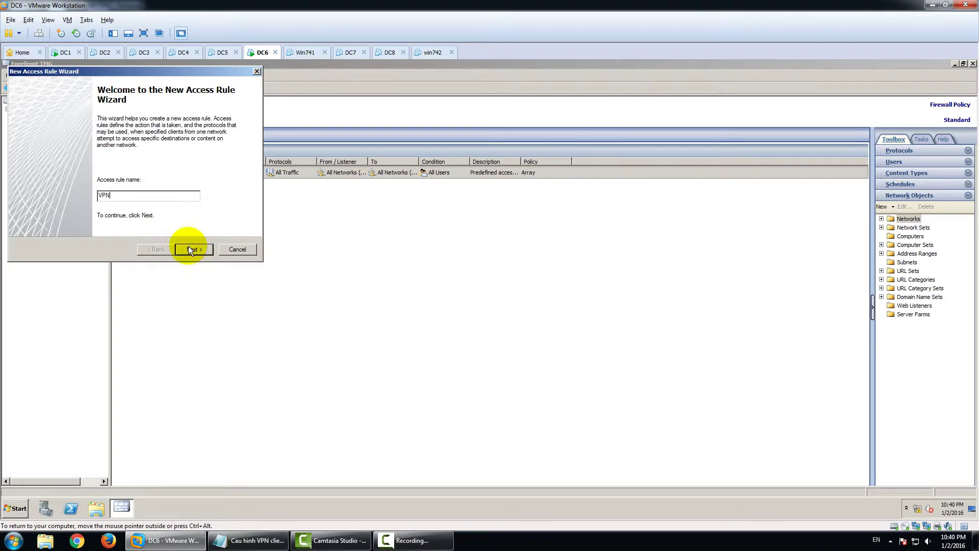
click(192, 249)
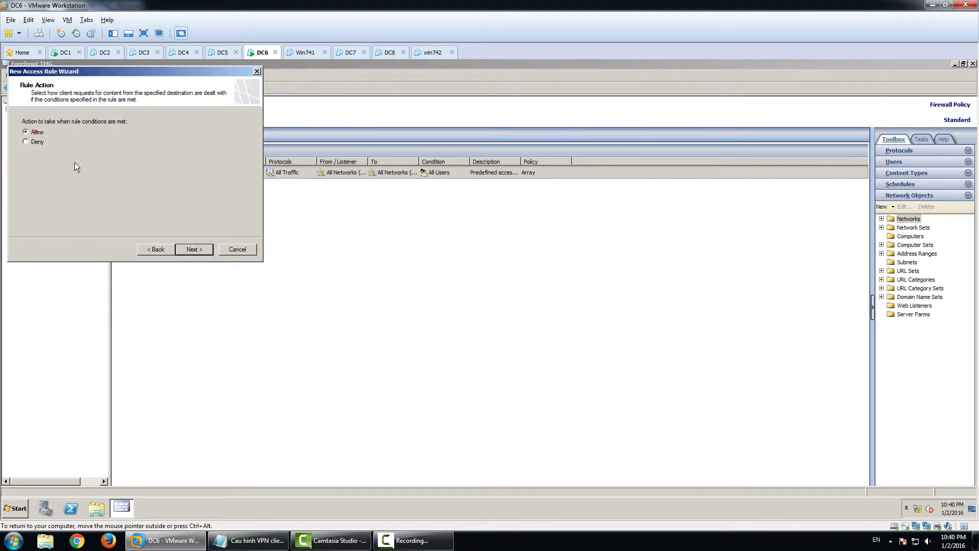
click(193, 249)
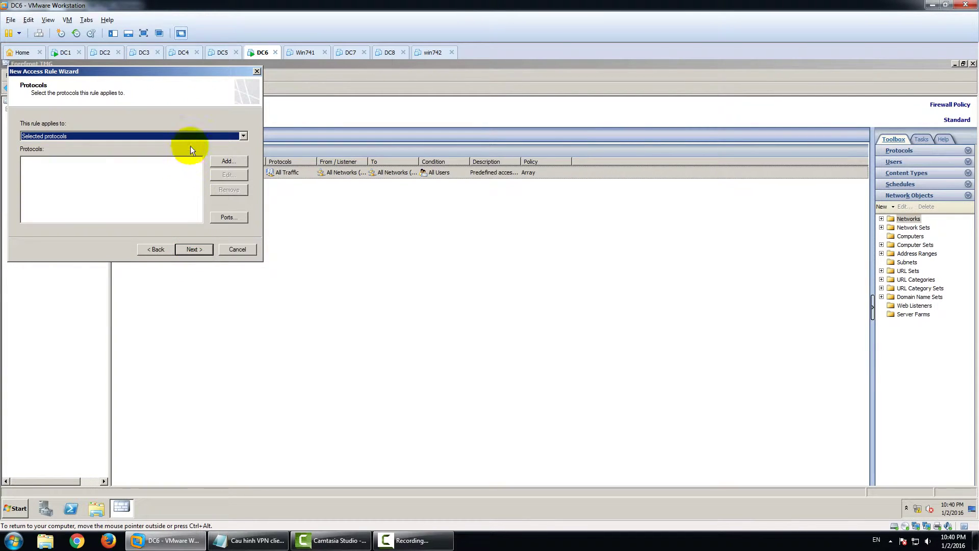
click(191, 136)
click(185, 144)
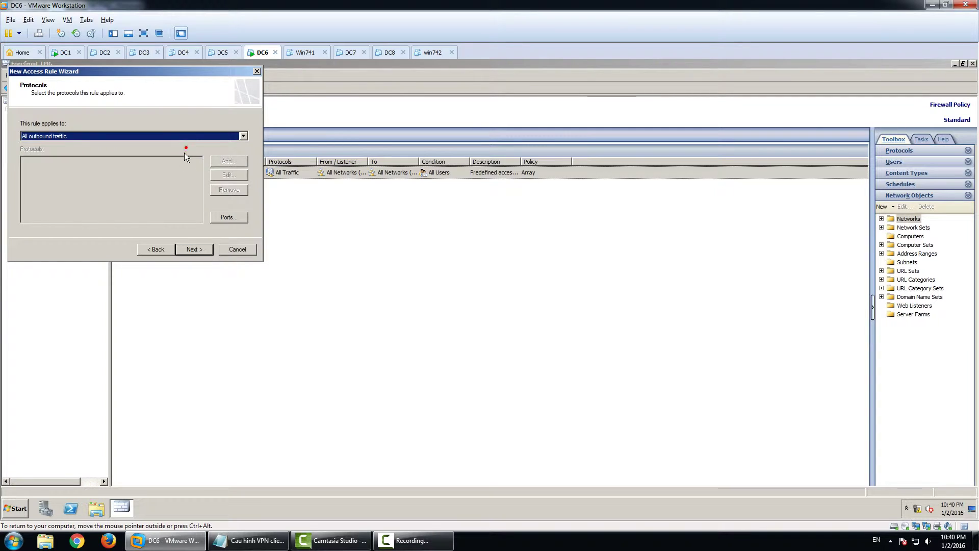
click(194, 250)
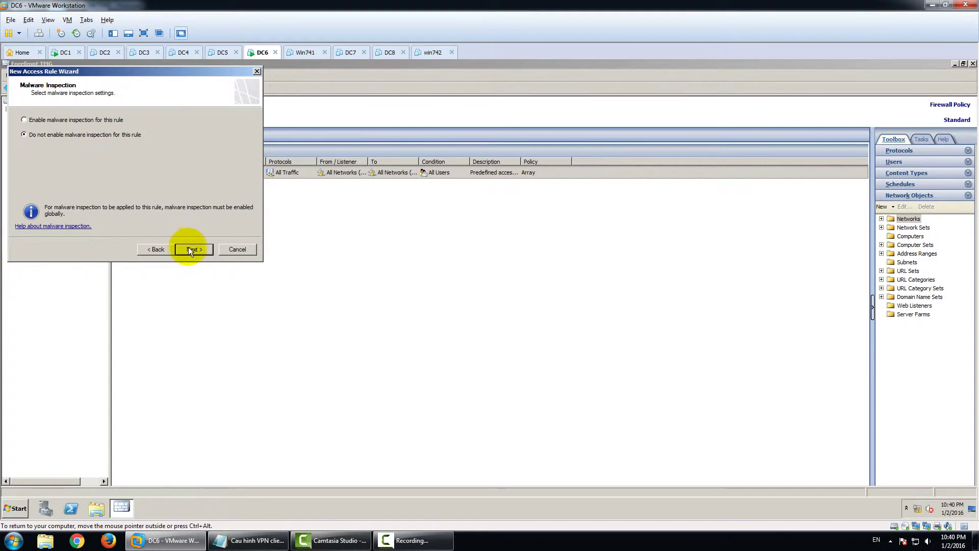
click(190, 249)
Add the Internal and VPN Clients networks as the rule's sources
click(222, 133)
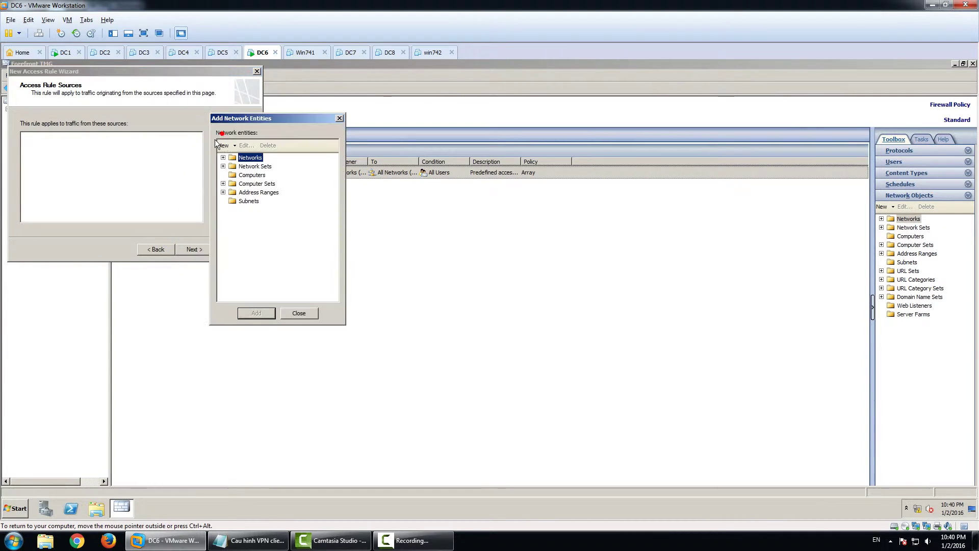
double_click(250, 157)
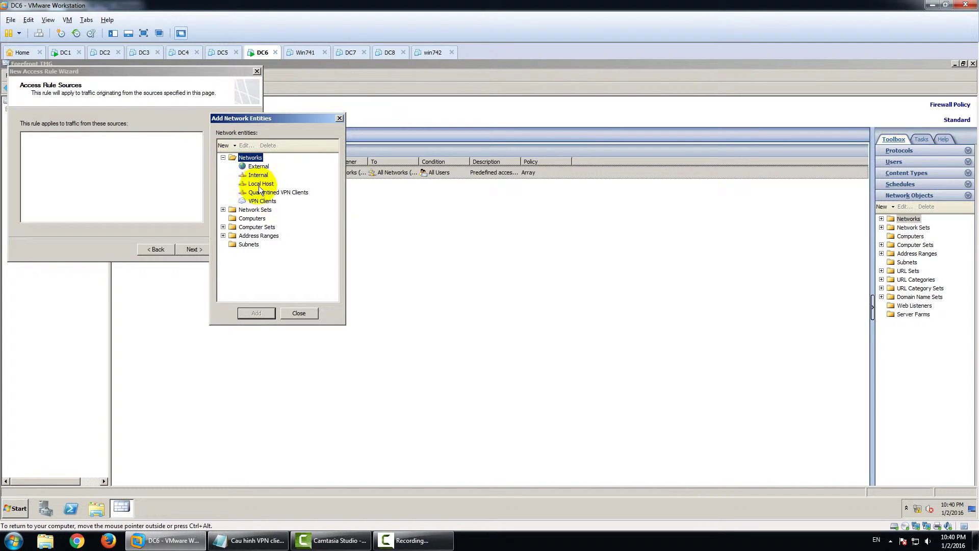
double_click(258, 175)
double_click(262, 201)
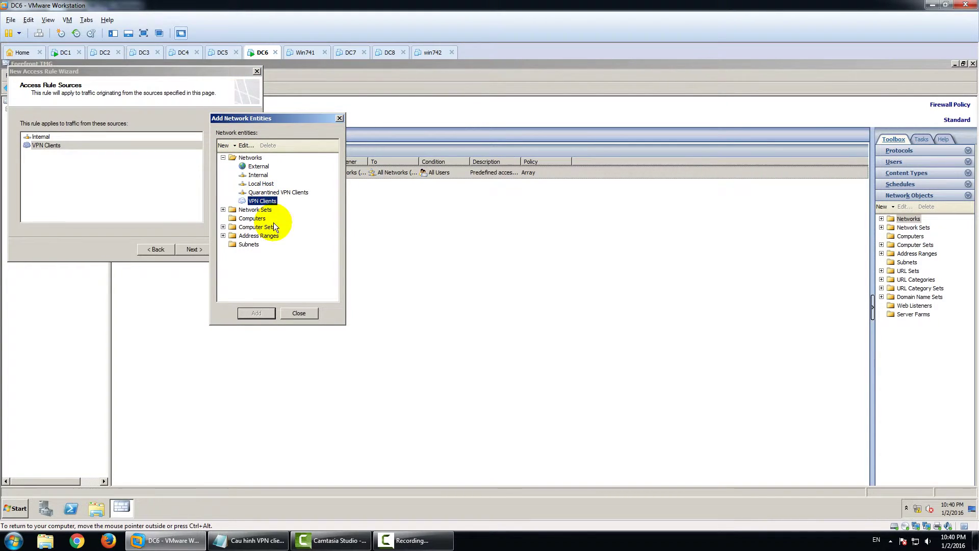
click(298, 314)
click(204, 250)
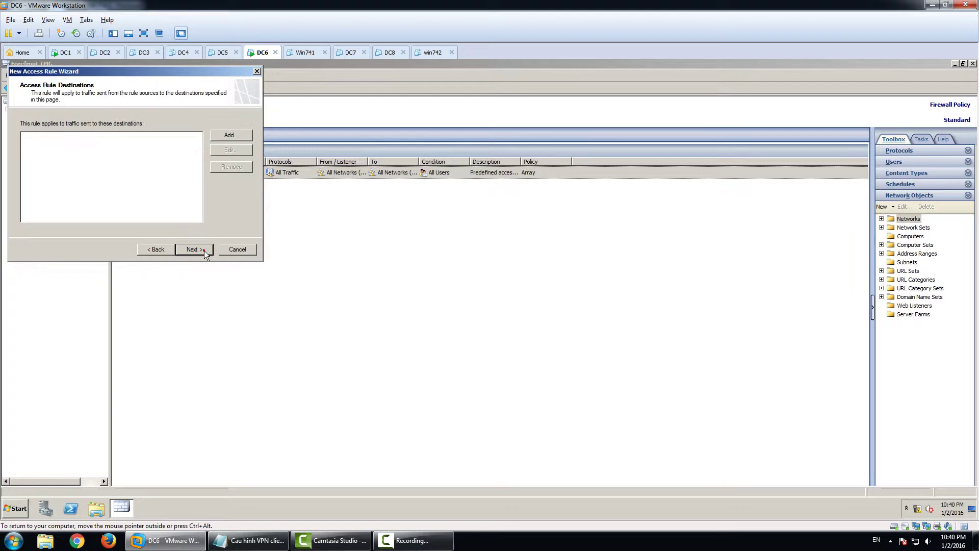
Add Internal and VPN Clients as the rule's destinations and finish the VPN rule
click(231, 136)
double_click(251, 158)
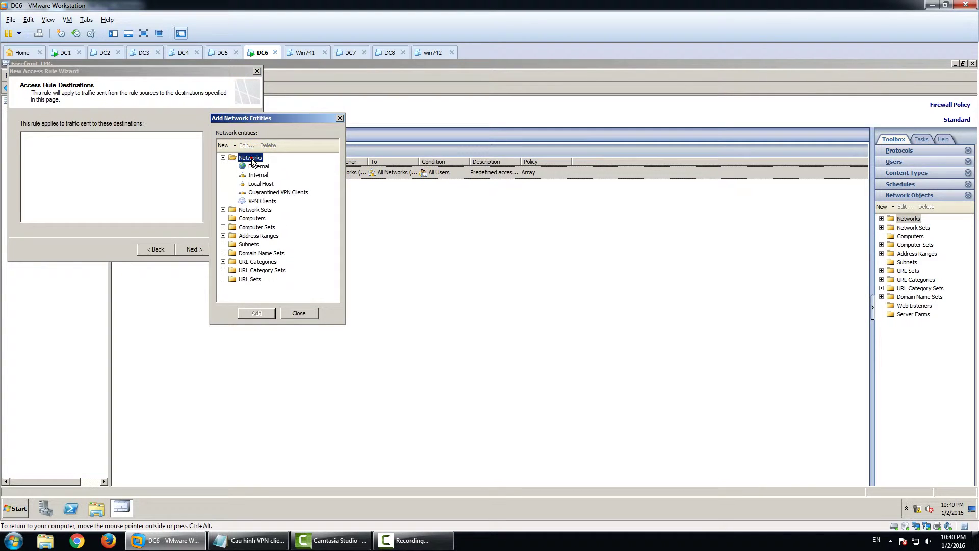
double_click(260, 176)
double_click(262, 201)
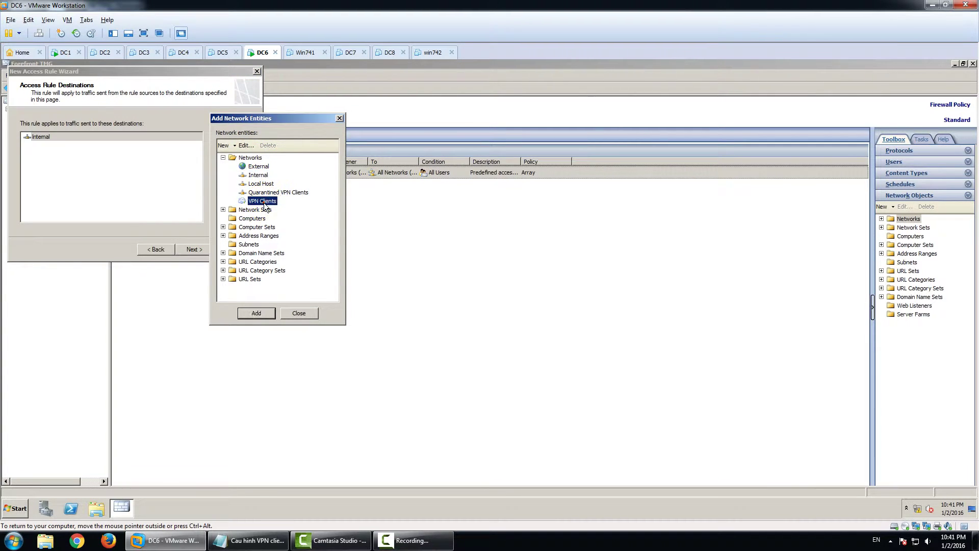
click(296, 314)
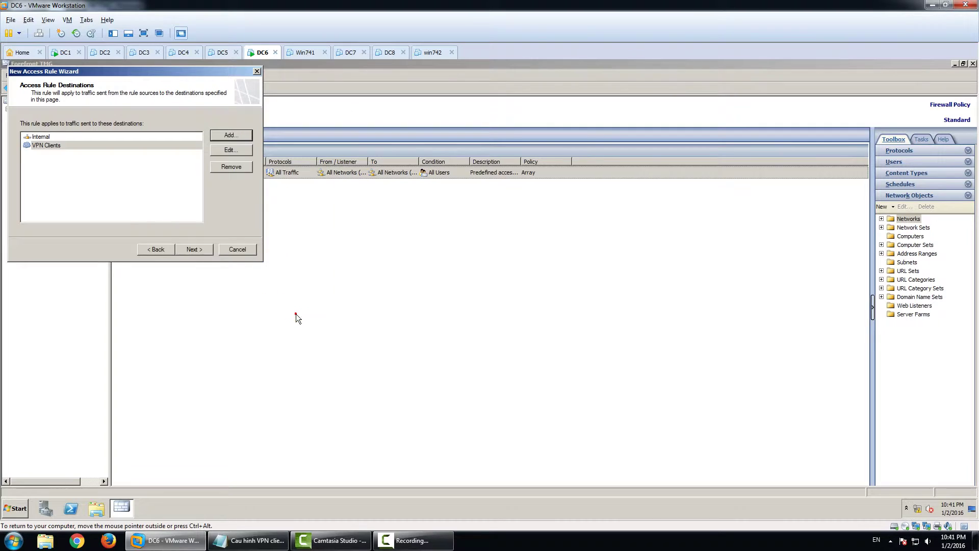
click(194, 250)
click(193, 250)
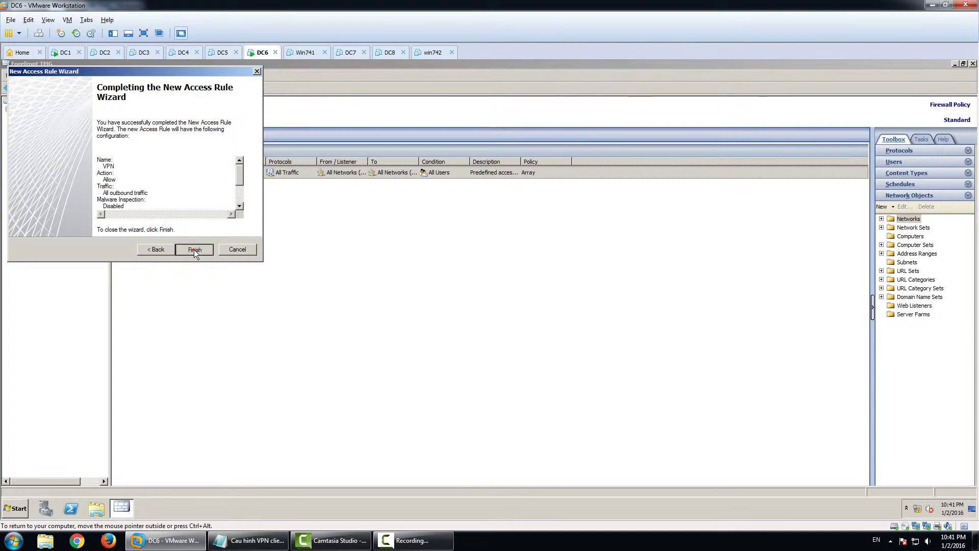
click(194, 249)
Apply the pending firewall configuration changes and acknowledge they were saved
click(150, 137)
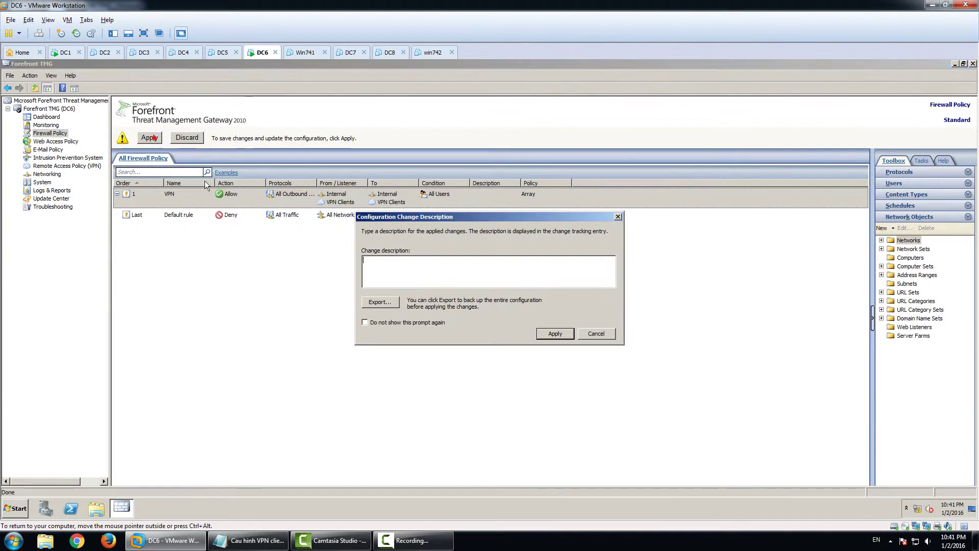
click(555, 333)
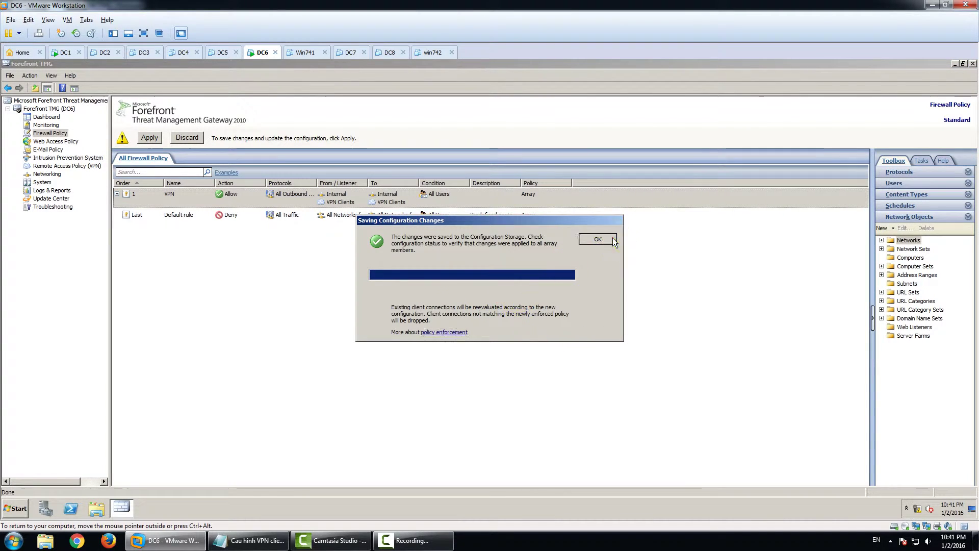
click(614, 238)
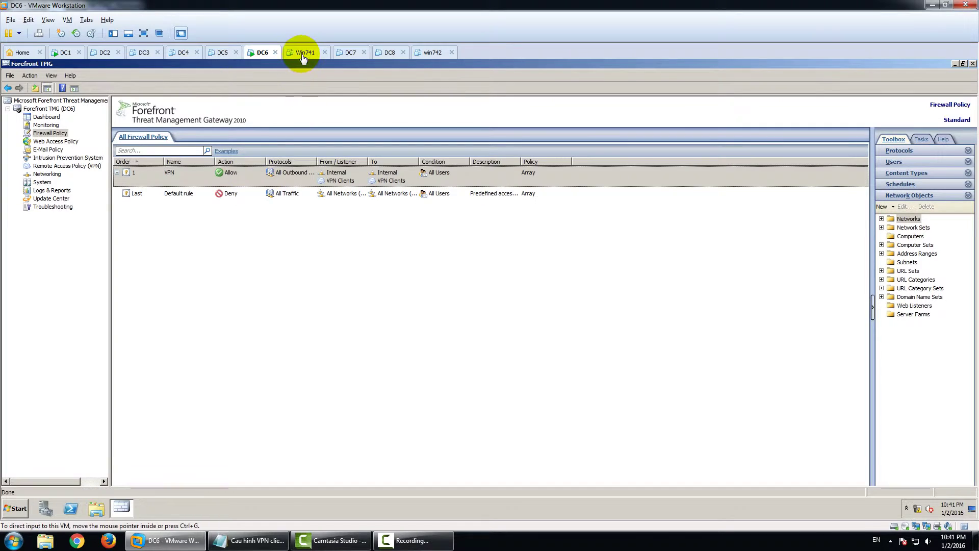
Switch Win741's network adapter from Bridged to the custom specific network VMnet2
click(302, 55)
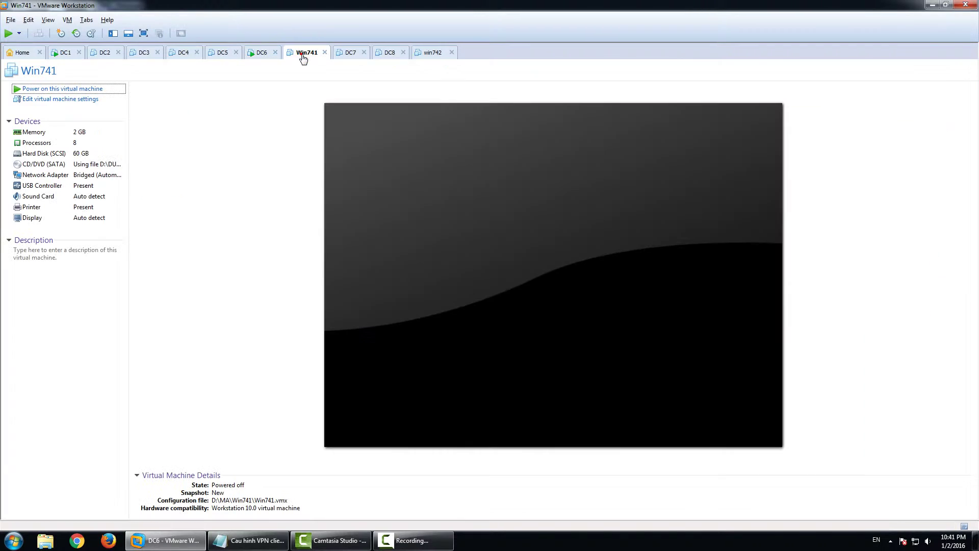
double_click(69, 175)
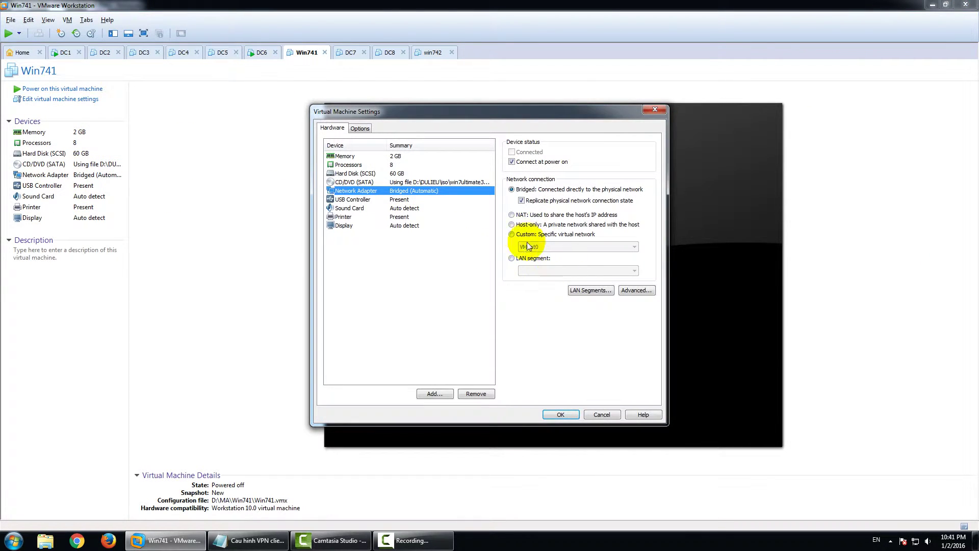
click(529, 235)
click(533, 246)
click(539, 267)
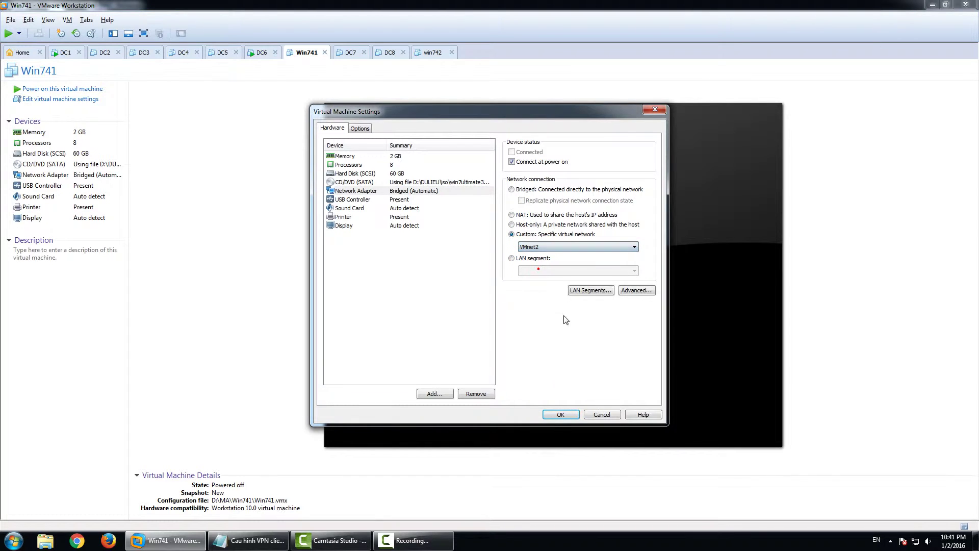
click(561, 414)
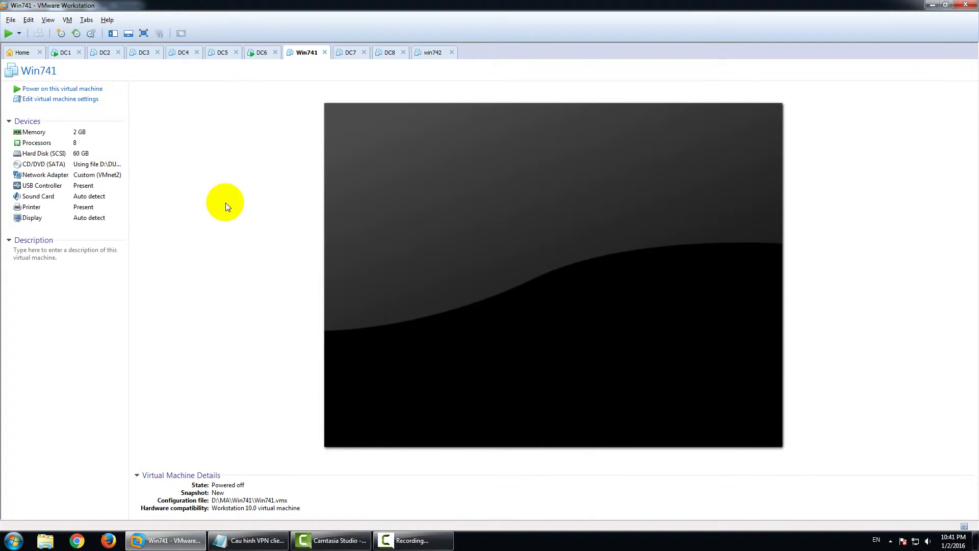
Power on Win741, let Windows 7 boot, and refresh its desktop twice
click(72, 89)
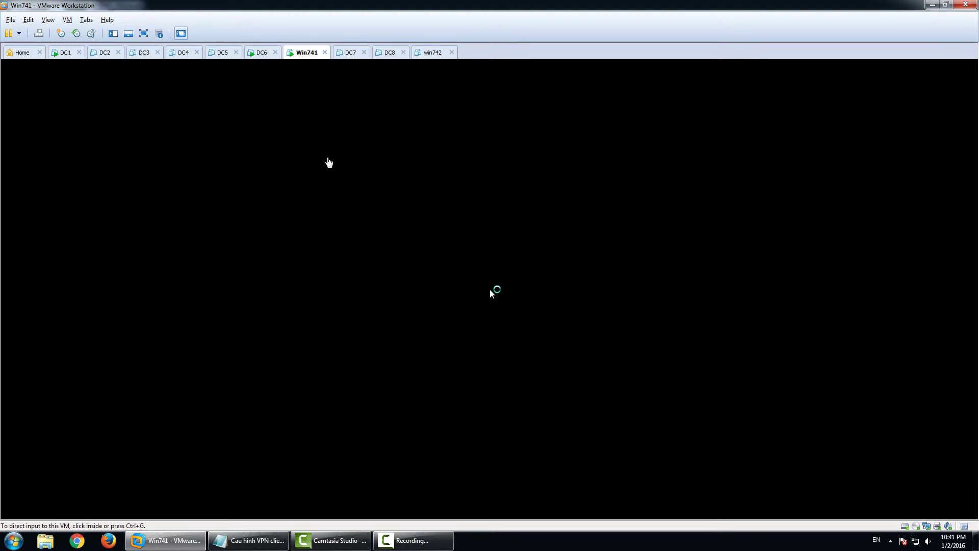
click(329, 162)
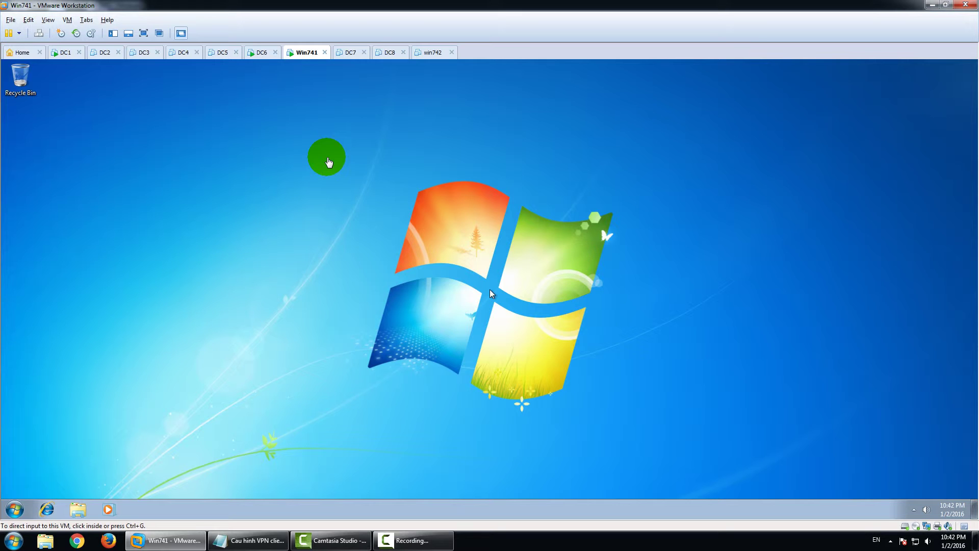
click(677, 220)
right_click(633, 223)
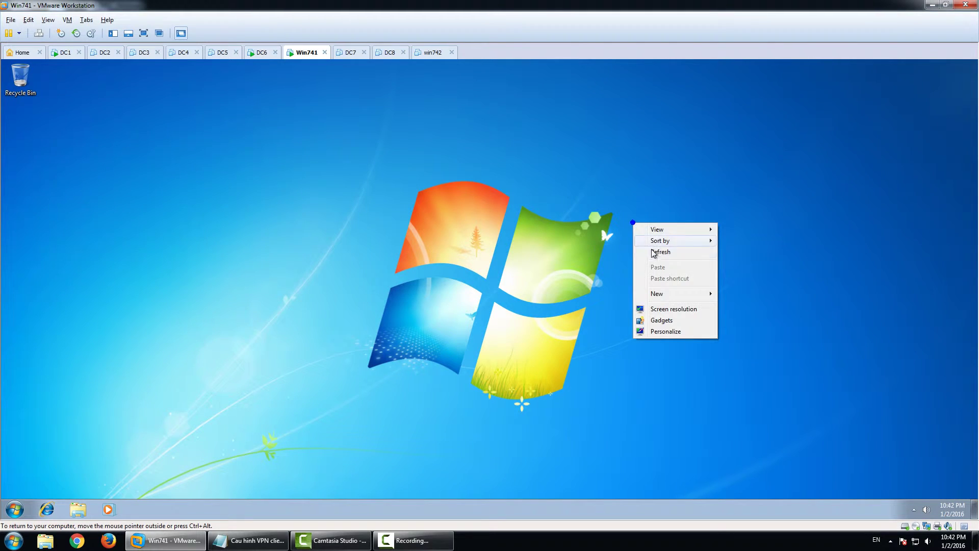
click(662, 251)
right_click(605, 257)
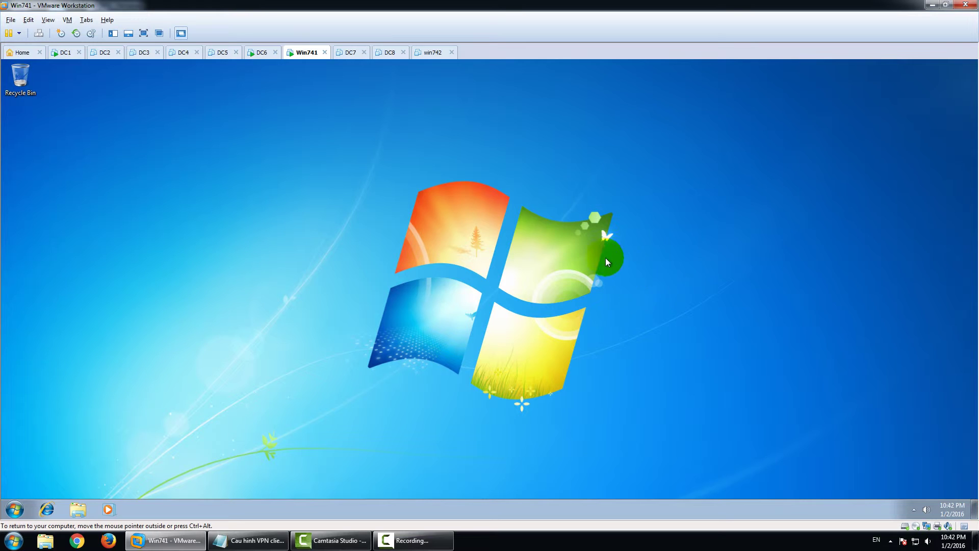
click(637, 289)
Open the Local Area Connection's IPv4 properties through ncpa.cpl
key(super)
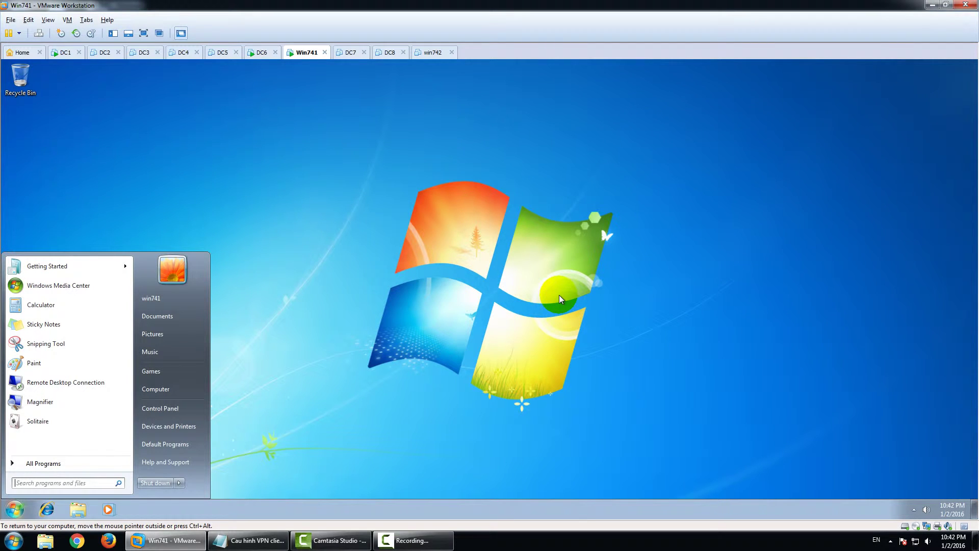
text(ncpa)
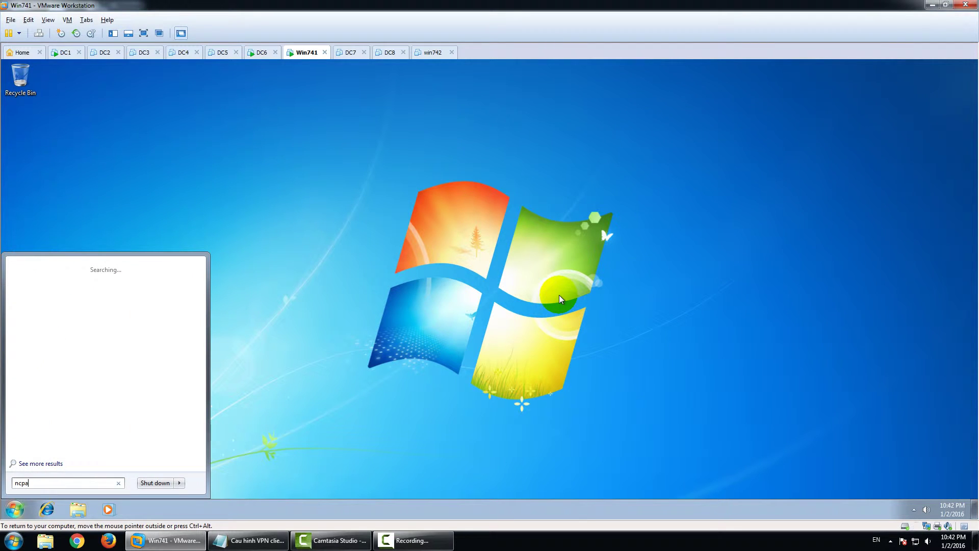
text(.cpl)
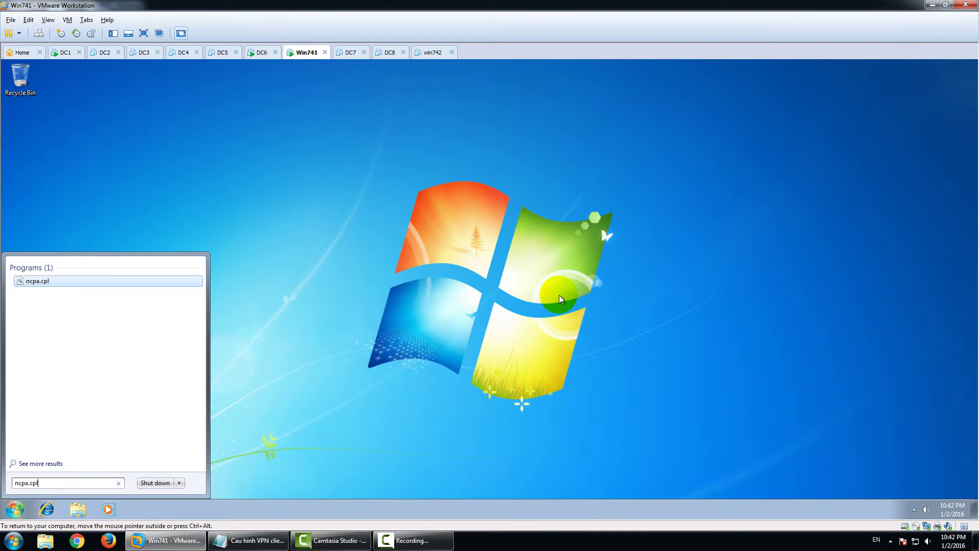
key(Return)
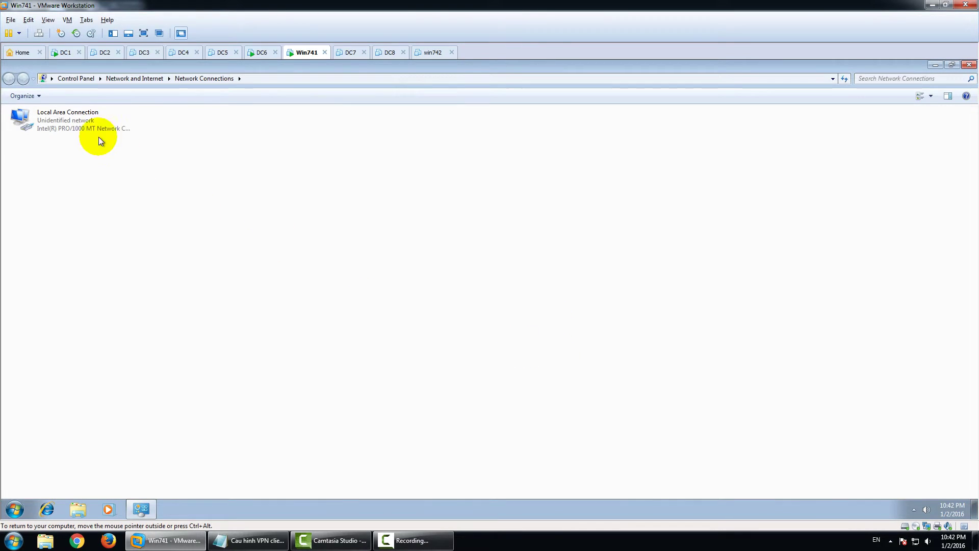
double_click(89, 121)
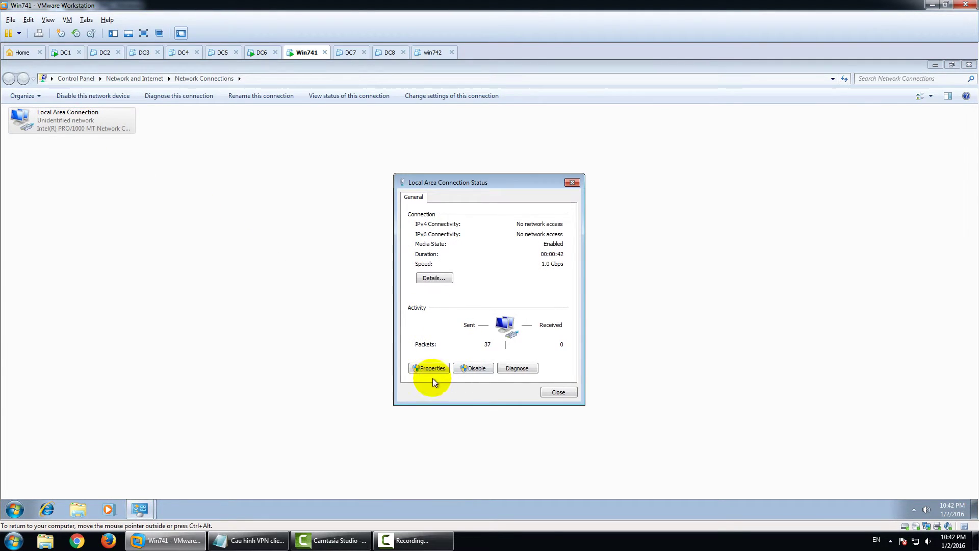
click(431, 369)
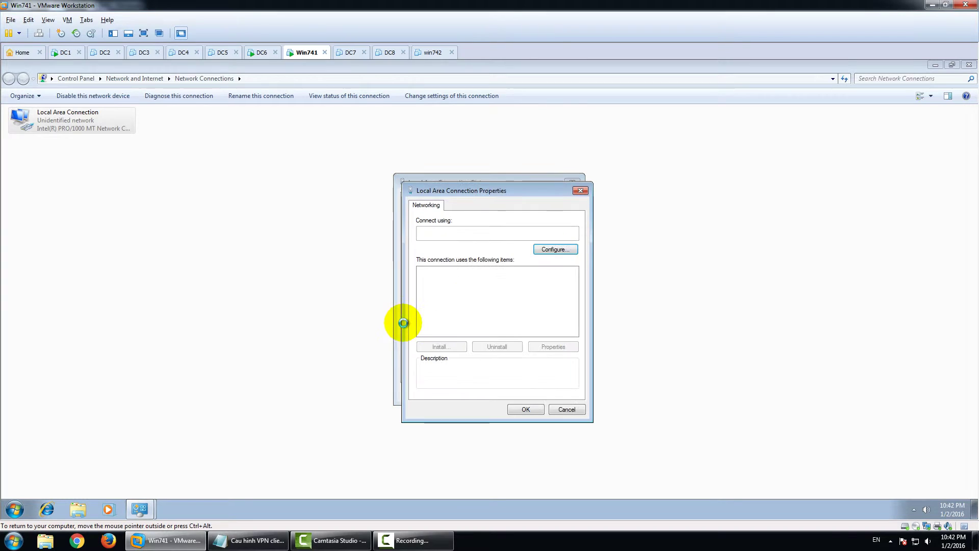
double_click(484, 305)
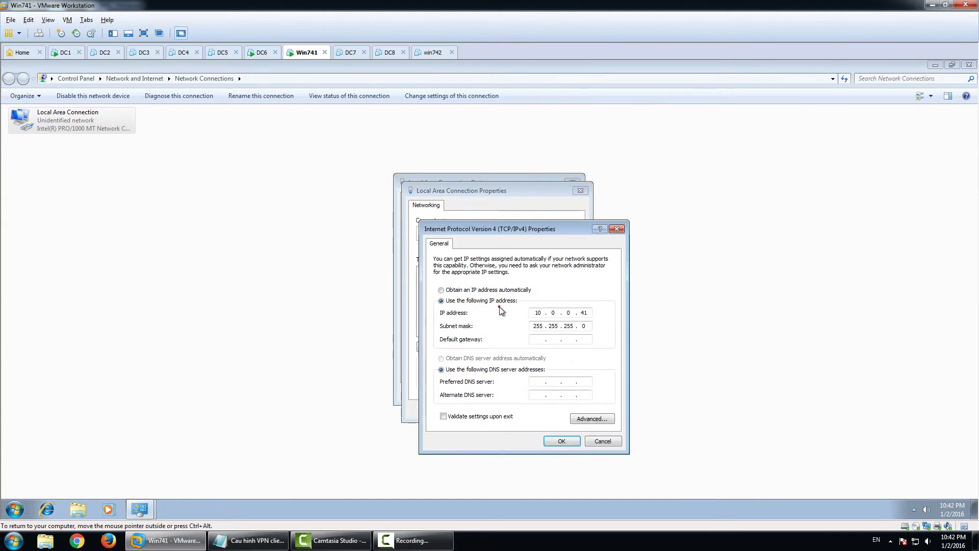
Set IP 10.0.2.41, mask 255.255.255.0, gateway 10.0.2.6 and close the connection dialogs
double_click(569, 313)
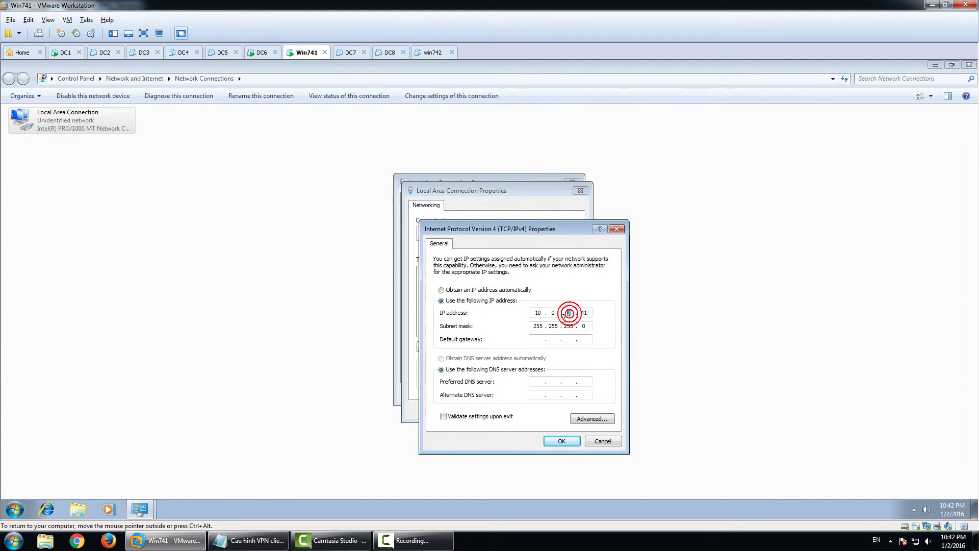
text(2)
text(10)
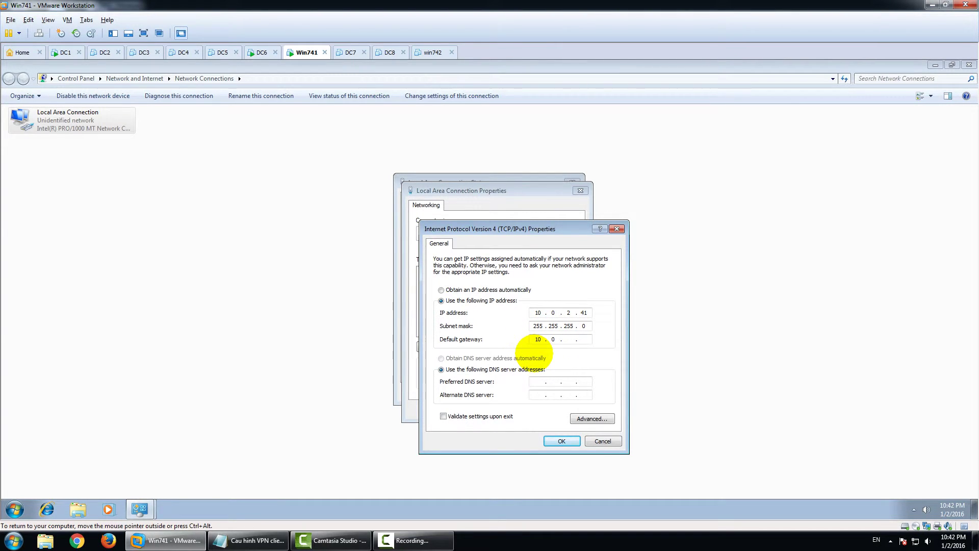
click(560, 441)
click(528, 409)
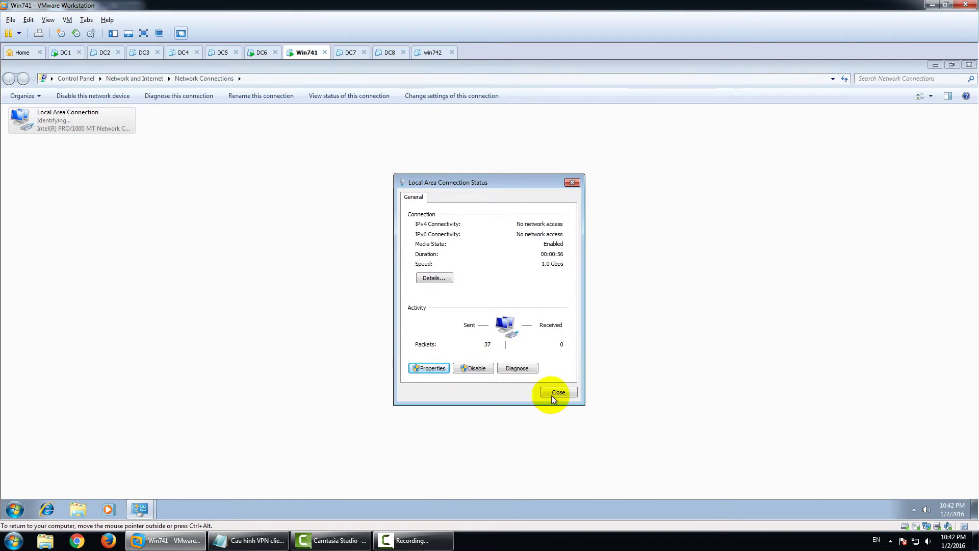
click(555, 393)
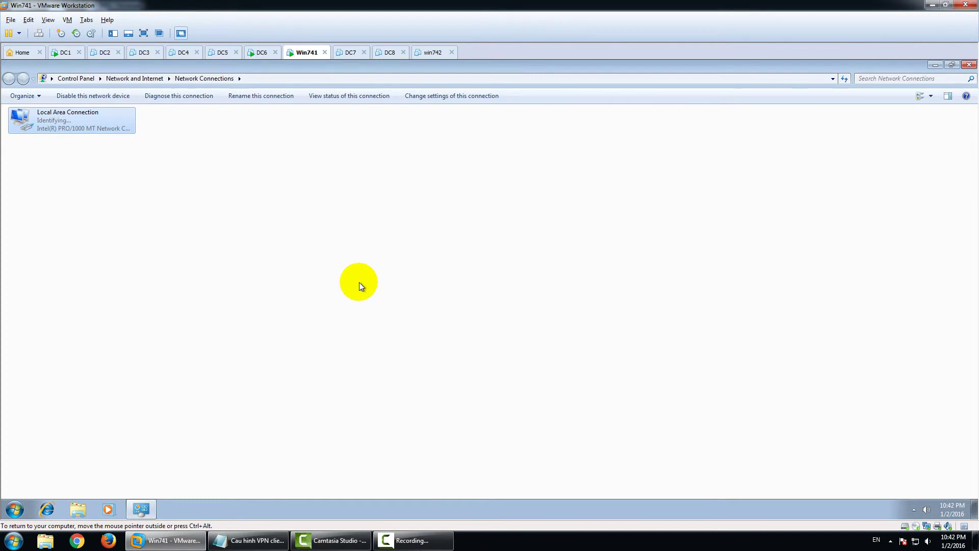
Launch the advanced firewall console with wf.msc and dismiss the network location prompt
key(super)
text(w)
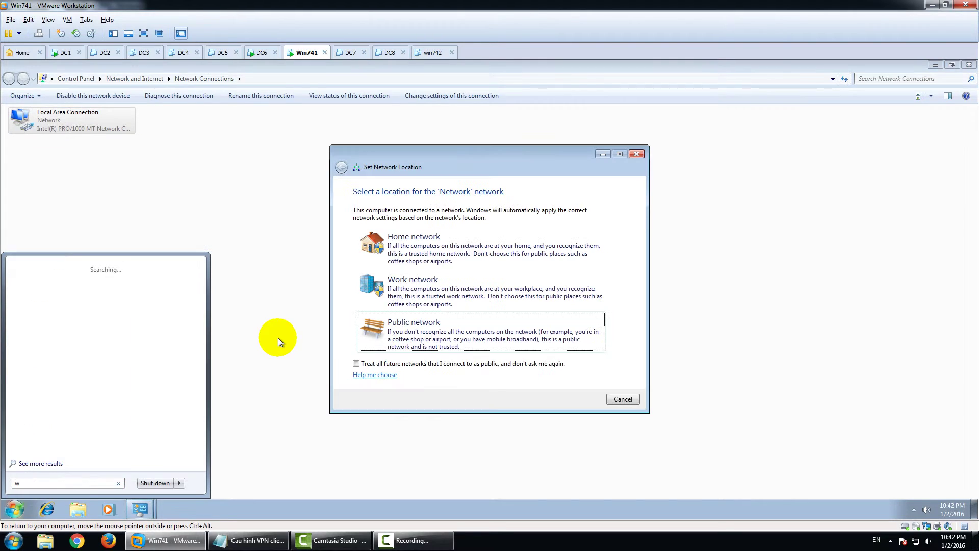
text(f.msc)
key(Return)
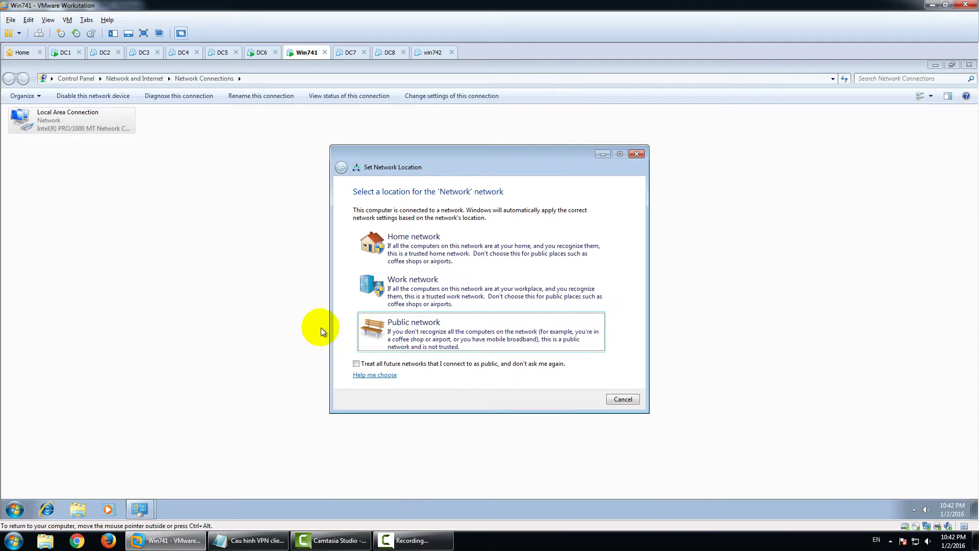
click(623, 399)
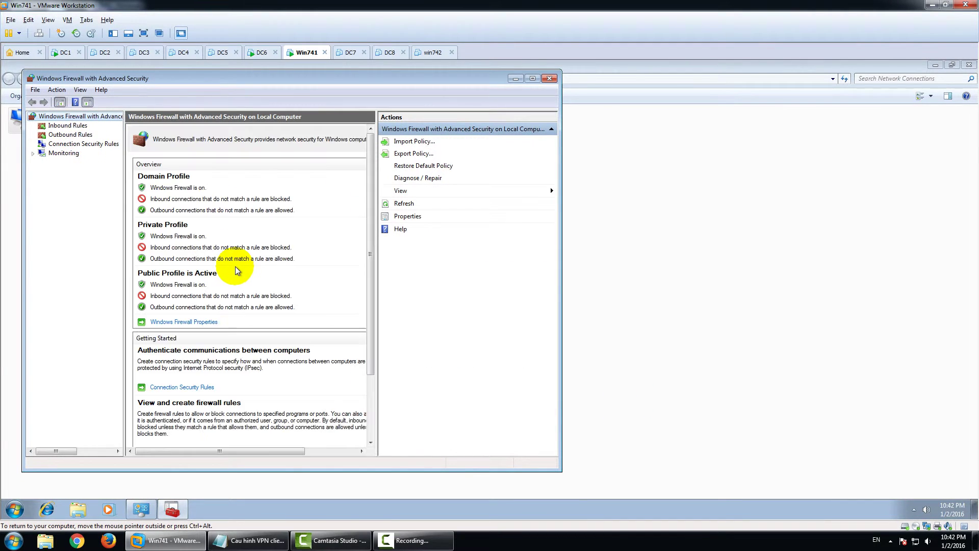
Set Firewall state Off for Domain, Private and Public profiles, apply, and close the console
click(189, 322)
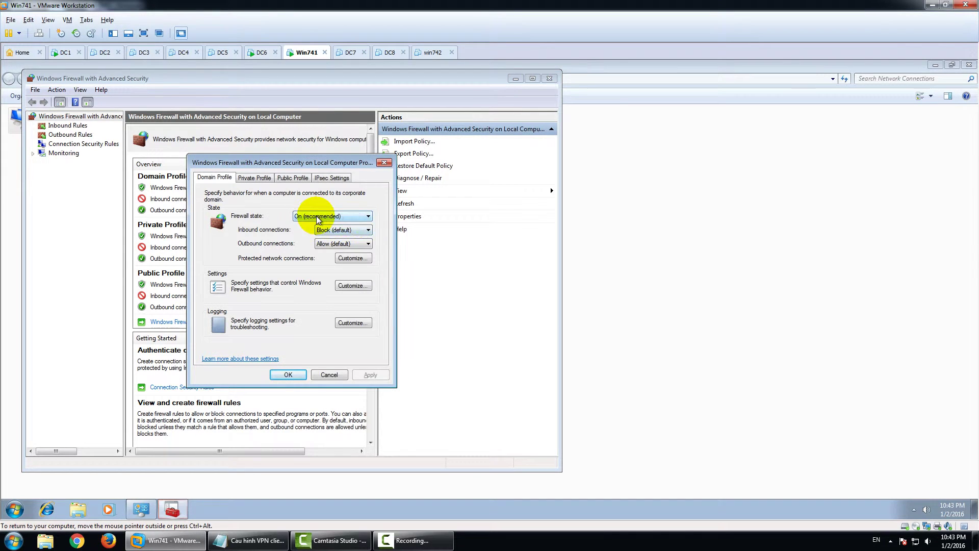
click(316, 216)
click(314, 223)
click(255, 178)
click(314, 217)
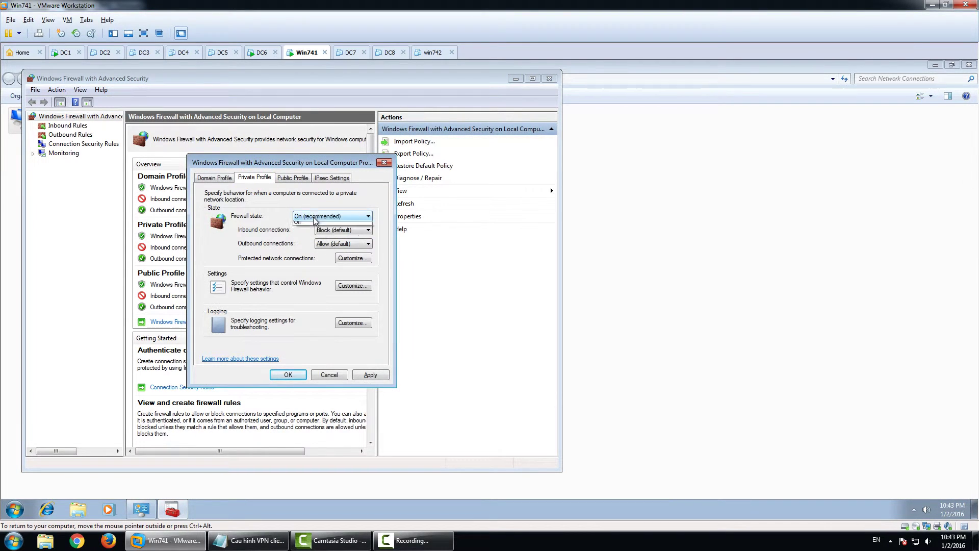
click(315, 231)
click(293, 178)
click(323, 216)
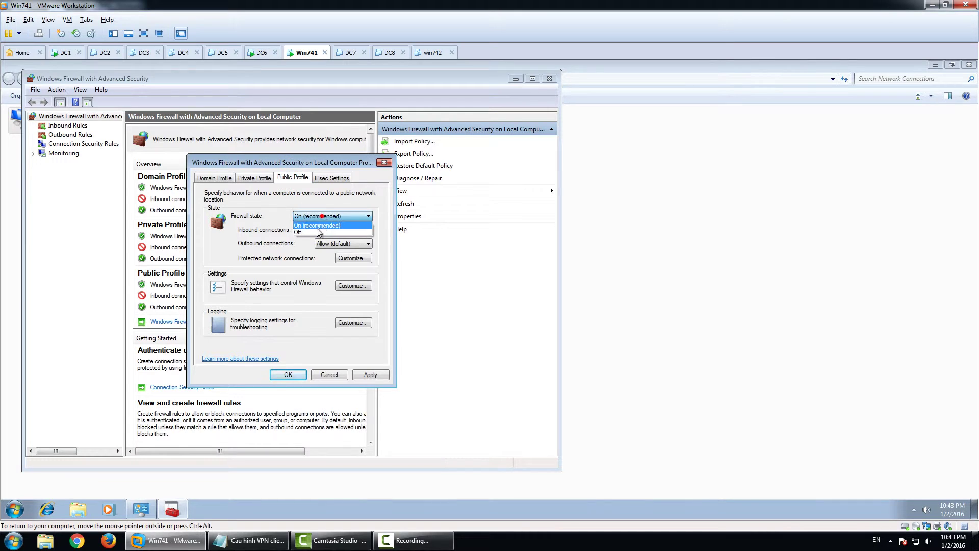
click(317, 232)
click(369, 373)
click(294, 377)
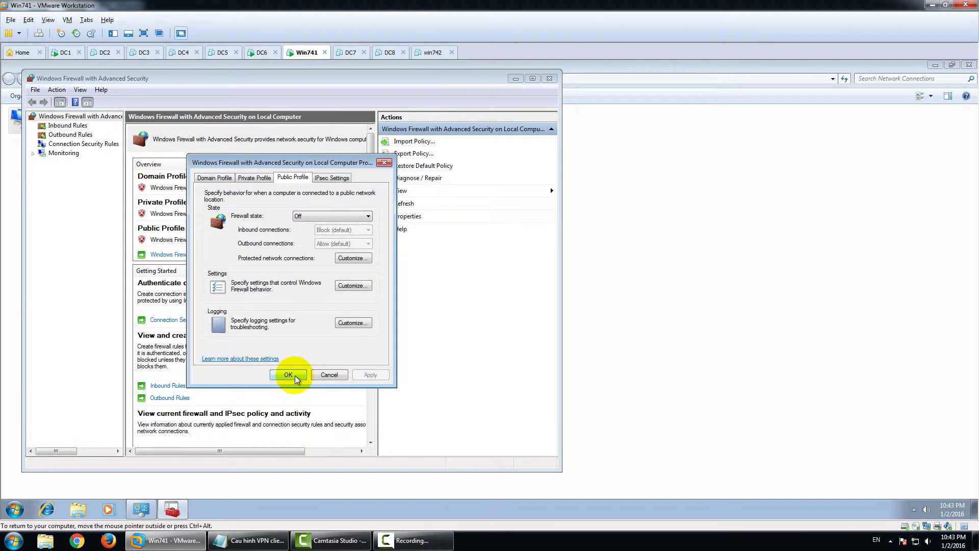
click(550, 78)
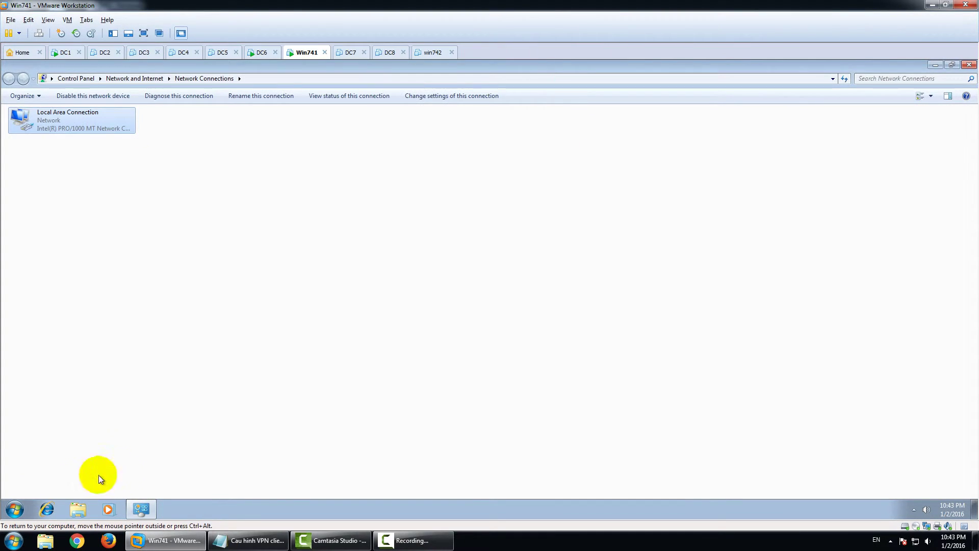
Start a continuous ping to 10.0.0.1 from a Win741 command prompt
click(25, 510)
text(cmd)
key(Return)
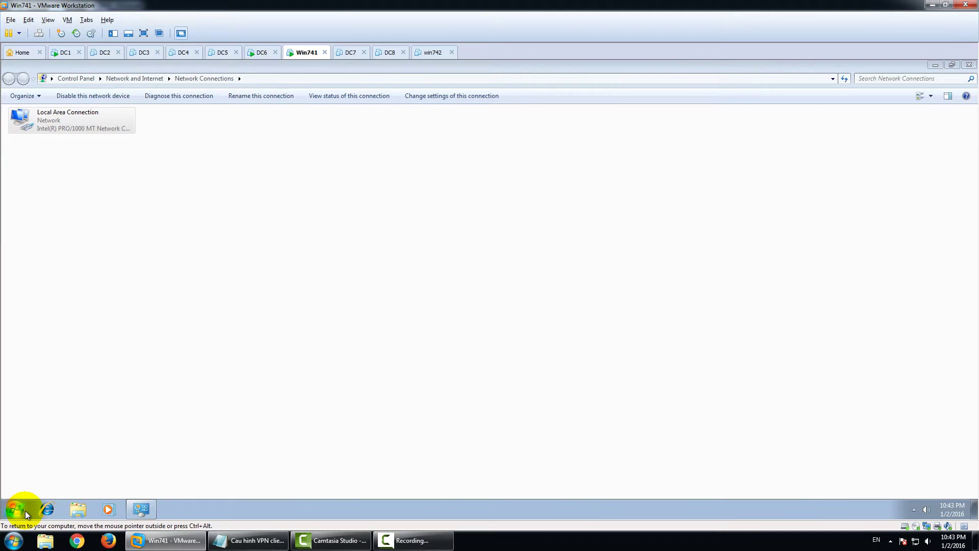
text(ping 10.0.0.1 -t)
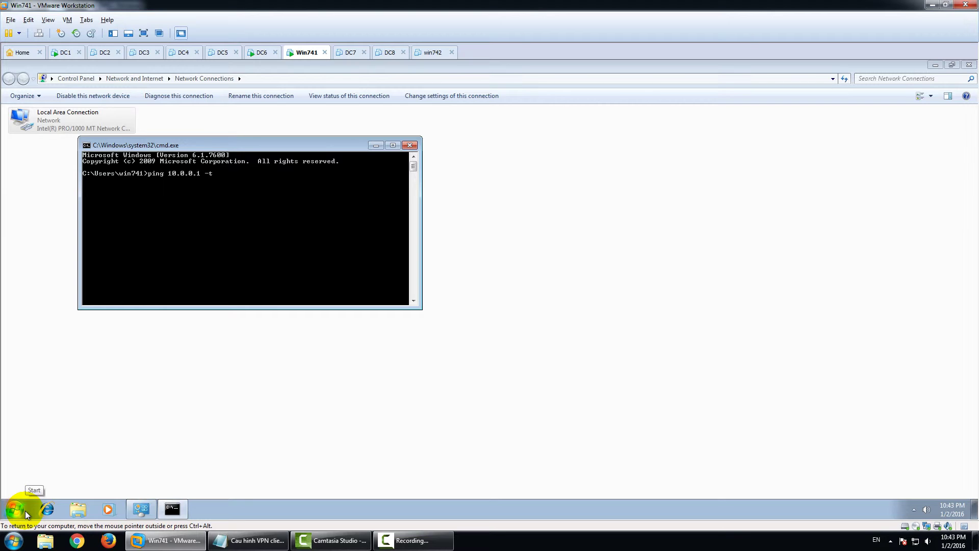
key(Return)
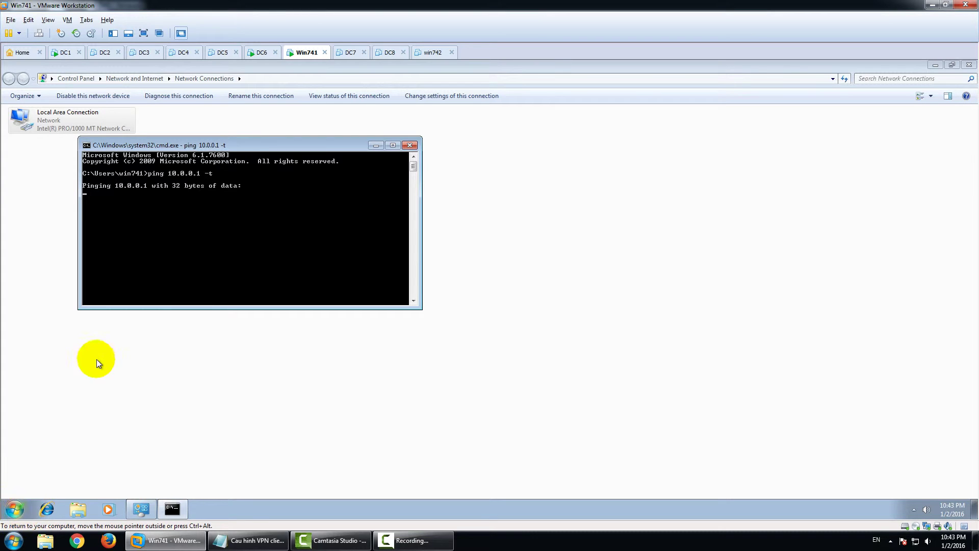
Check DC1's firewall console, then return to Win741 and centre the ping window
click(65, 52)
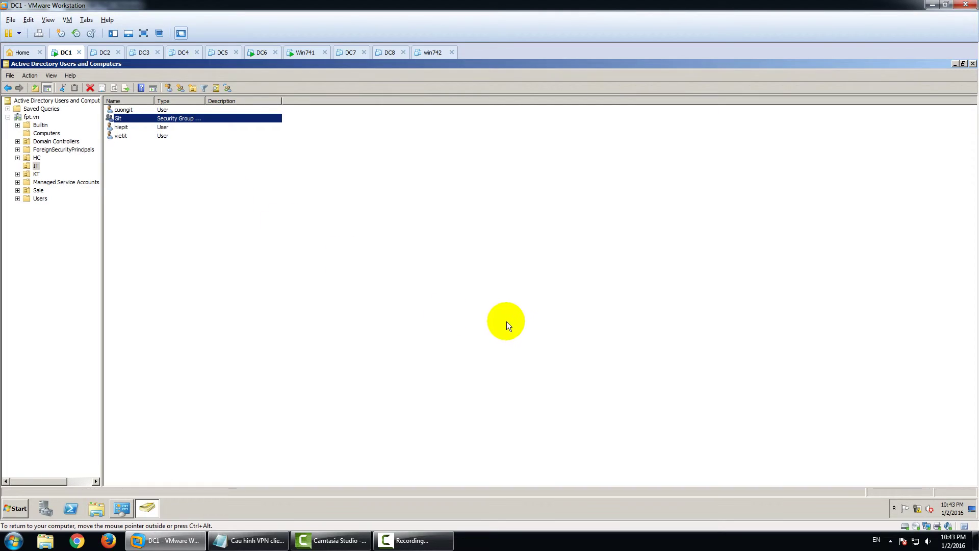
click(15, 509)
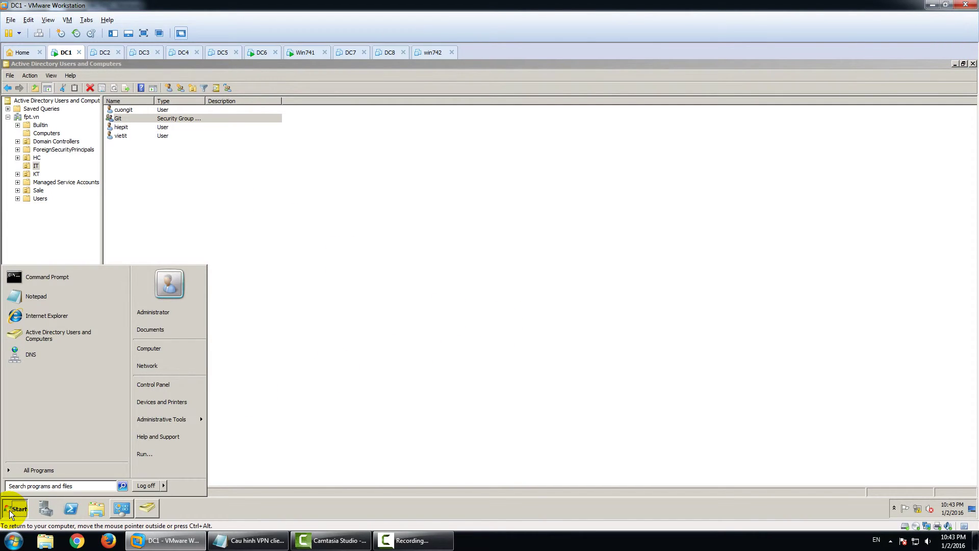
click(11, 510)
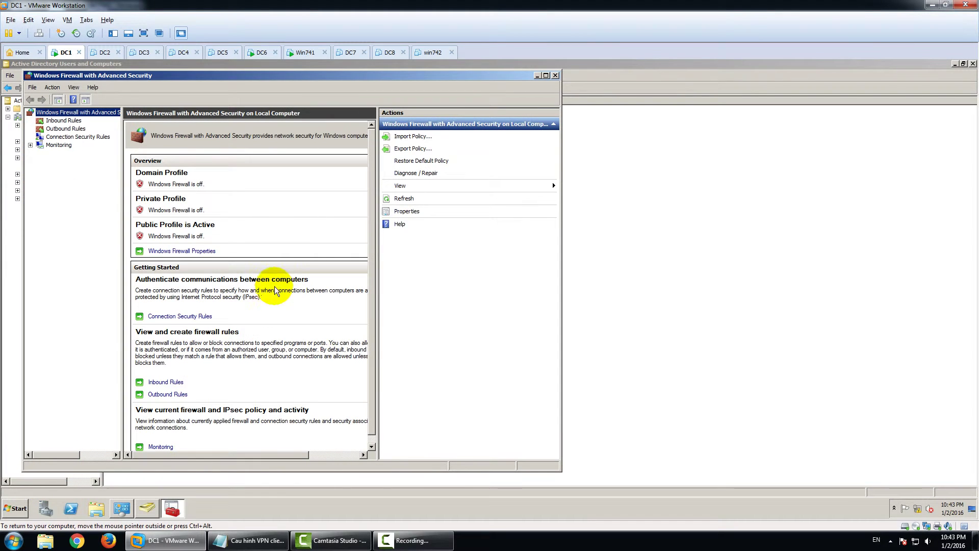
click(555, 75)
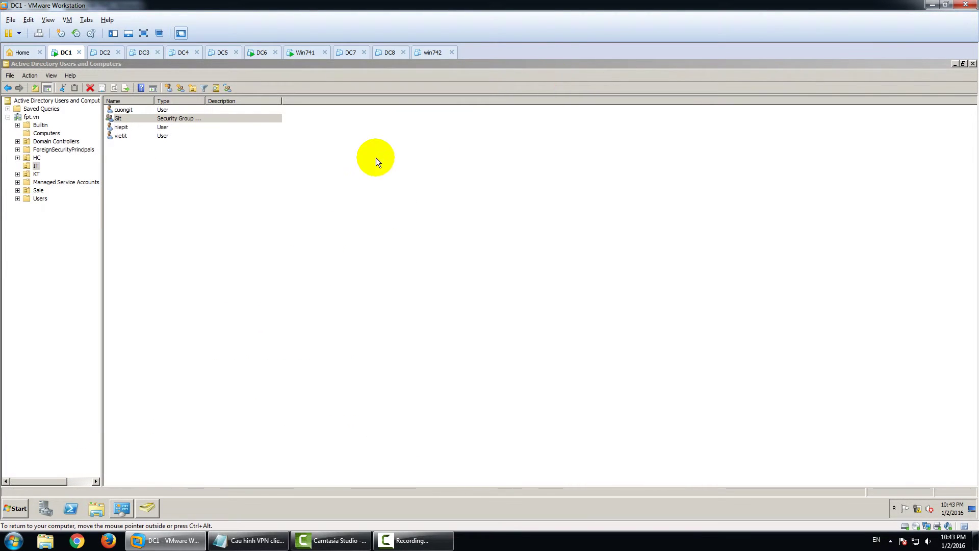
click(305, 53)
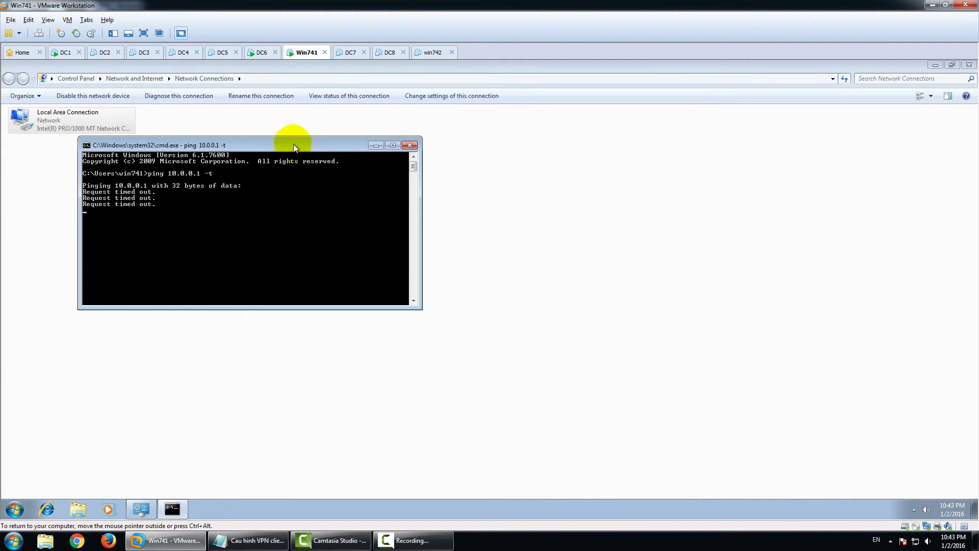
drag(304, 145, 445, 158)
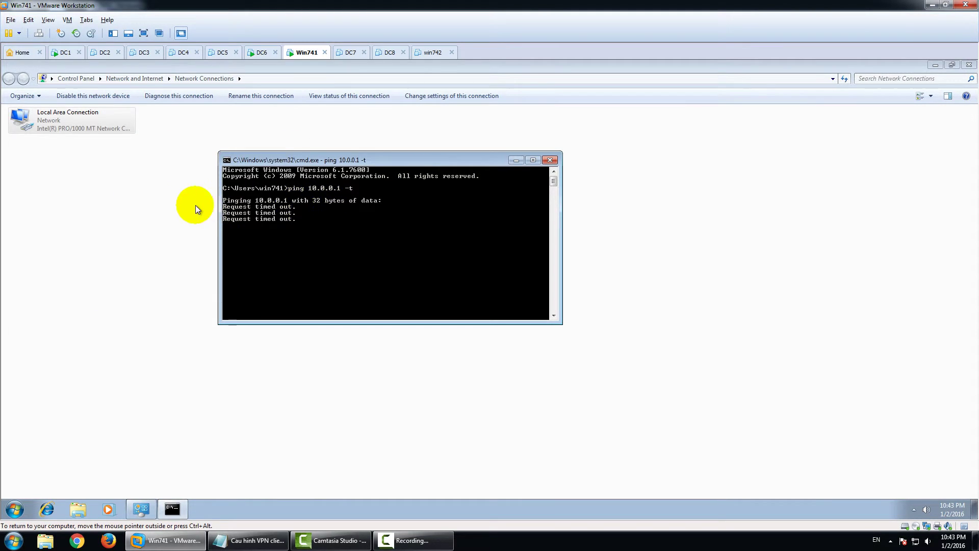
Start a new workplace VPN connection from Network and Sharing Center with address 10.0.2.6
click(169, 206)
click(141, 78)
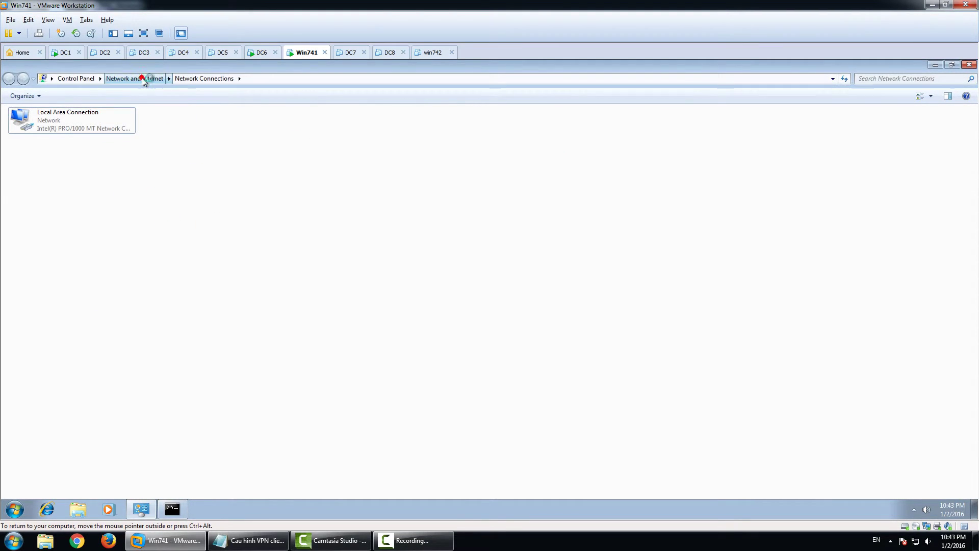
click(164, 103)
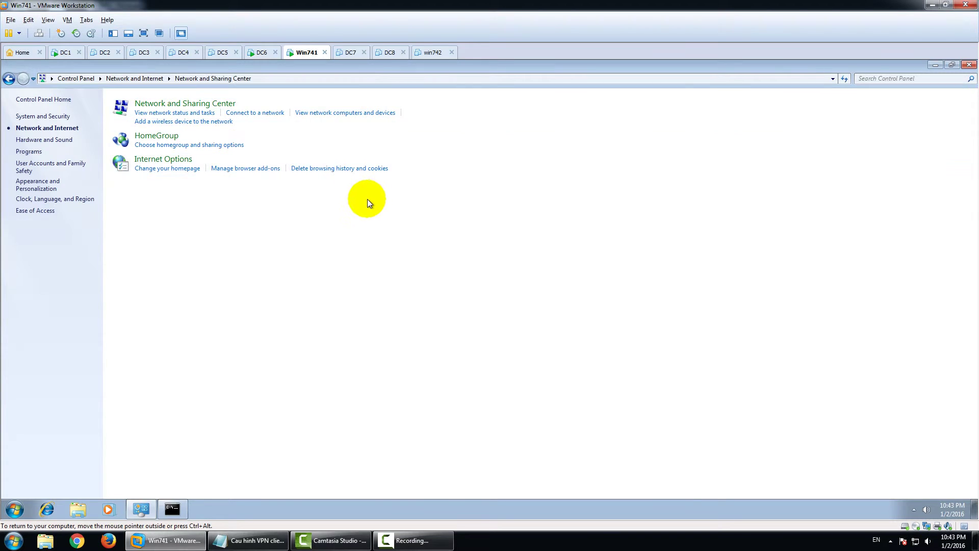
click(191, 220)
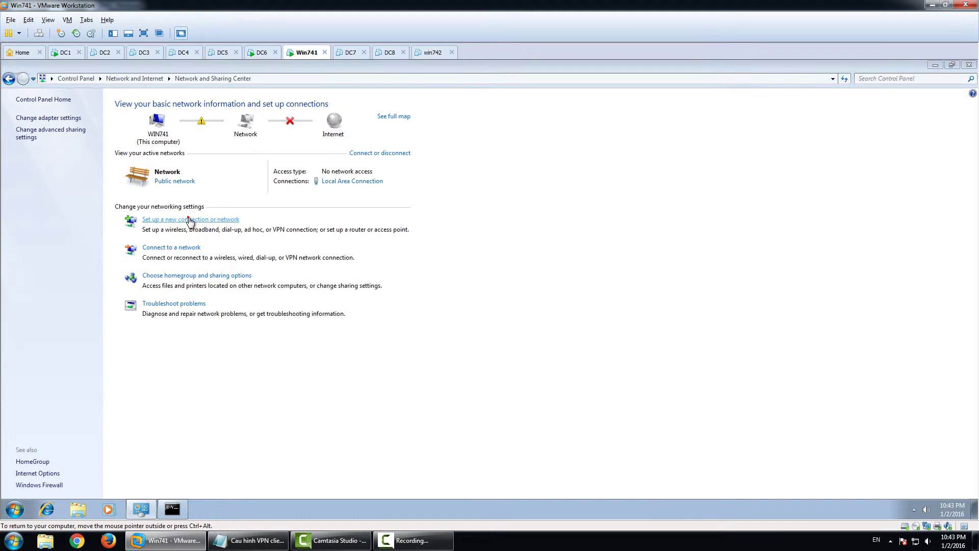
click(432, 291)
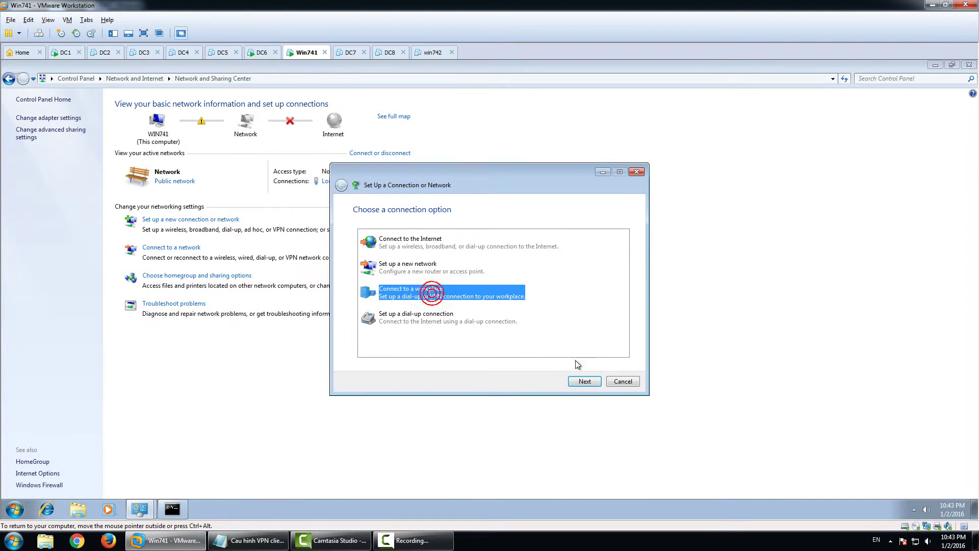
click(586, 381)
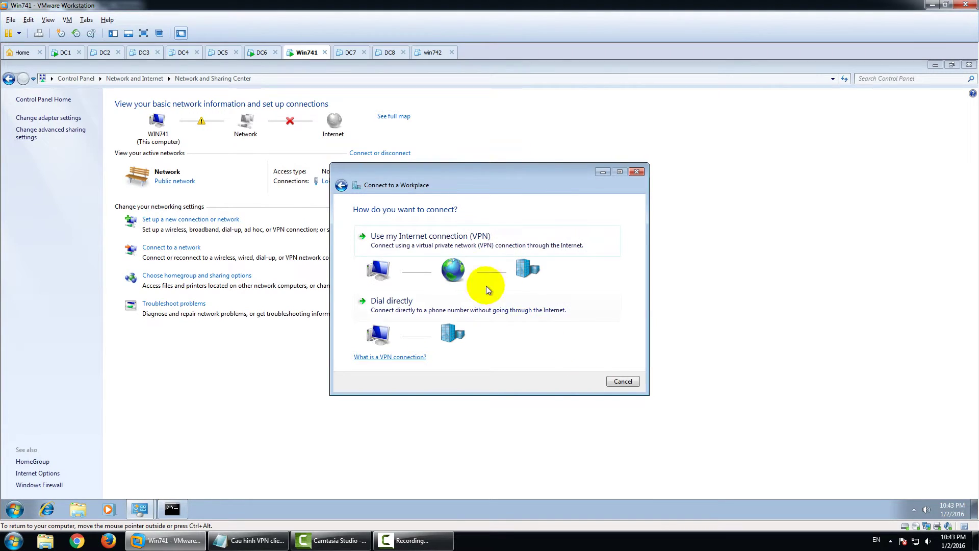
click(466, 242)
click(459, 277)
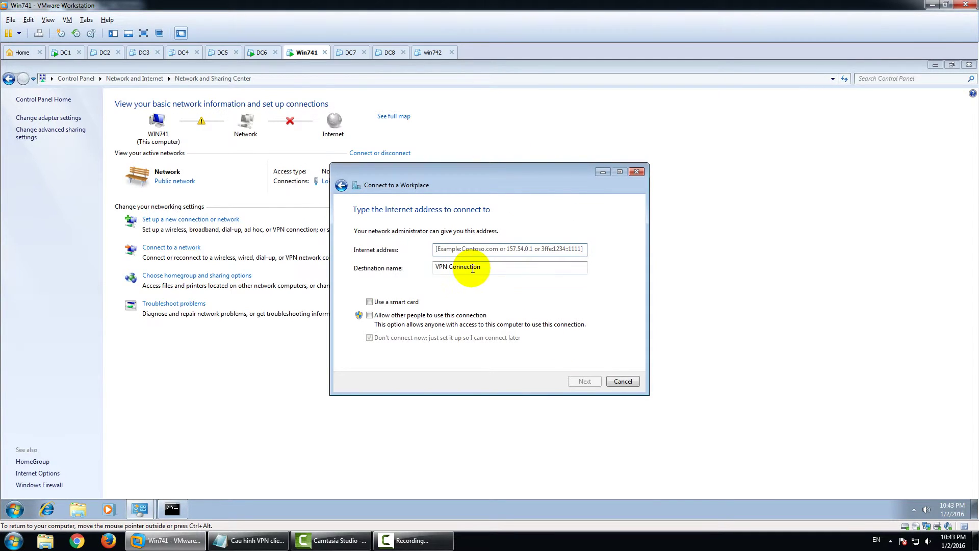
text(10.0.2.6)
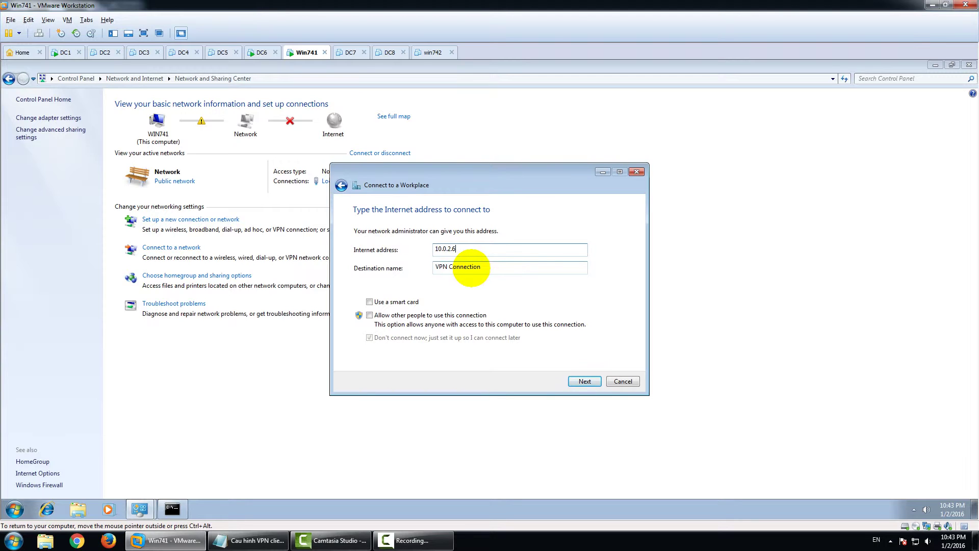
Create the VPN connection and close the finished wizard
click(582, 380)
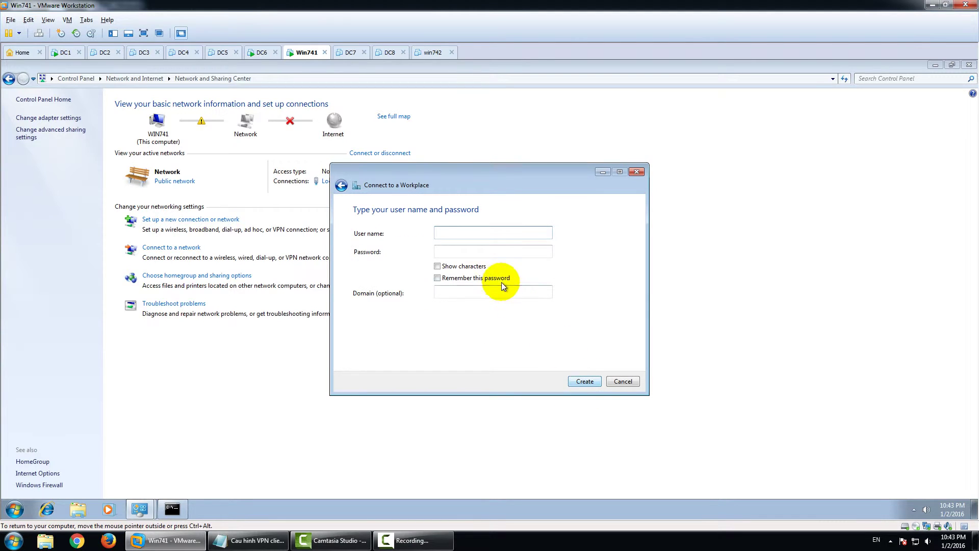
click(585, 381)
click(586, 382)
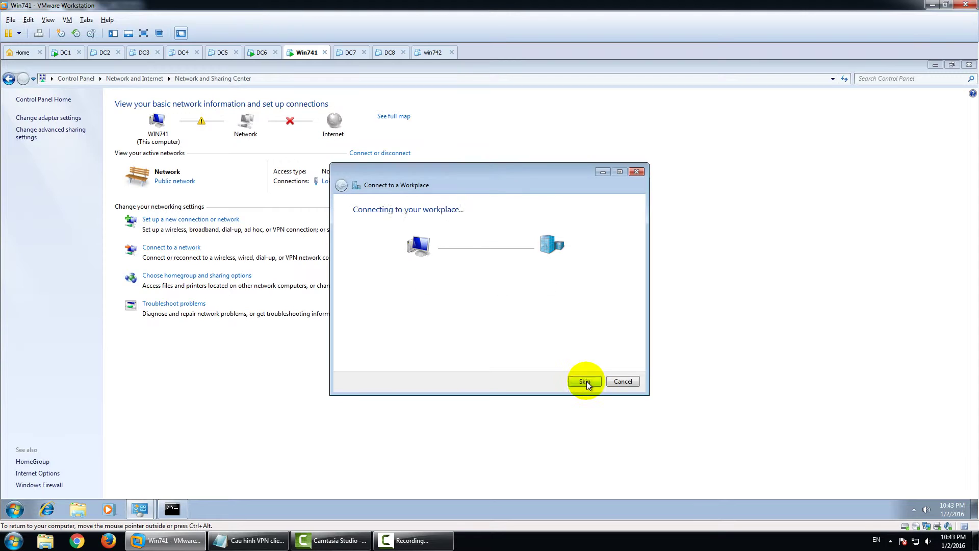
click(620, 383)
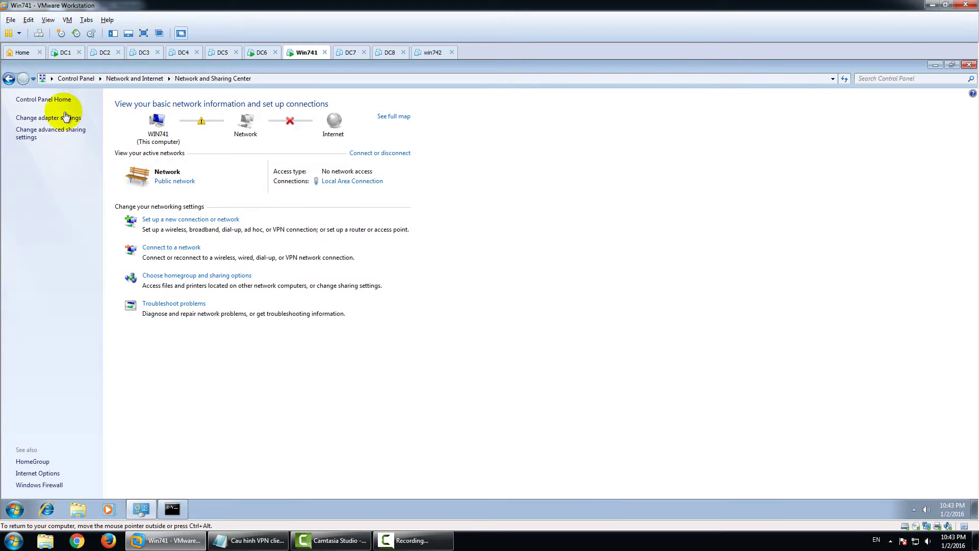
Set the VPN Connection's security type to Point to Point Tunneling Protocol (PPTP)
click(39, 118)
right_click(176, 114)
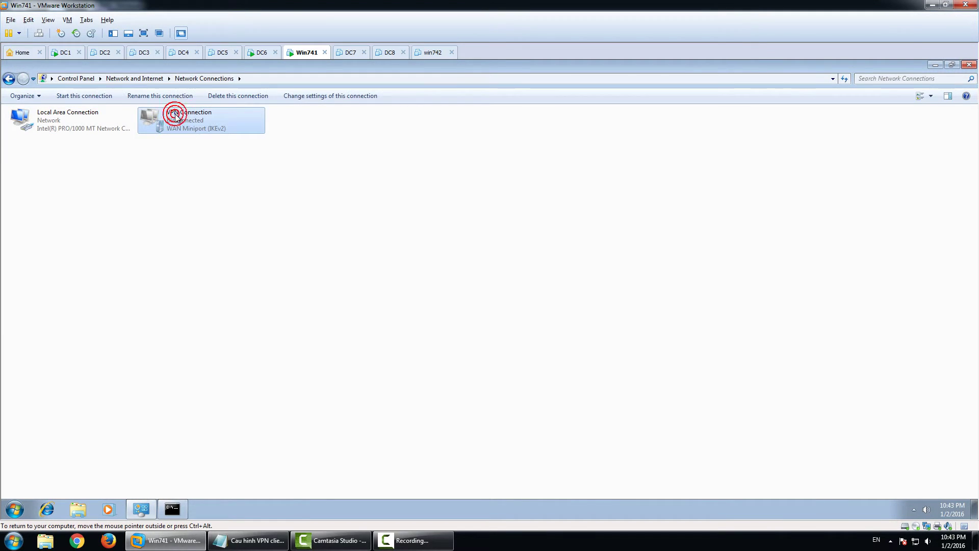
click(214, 216)
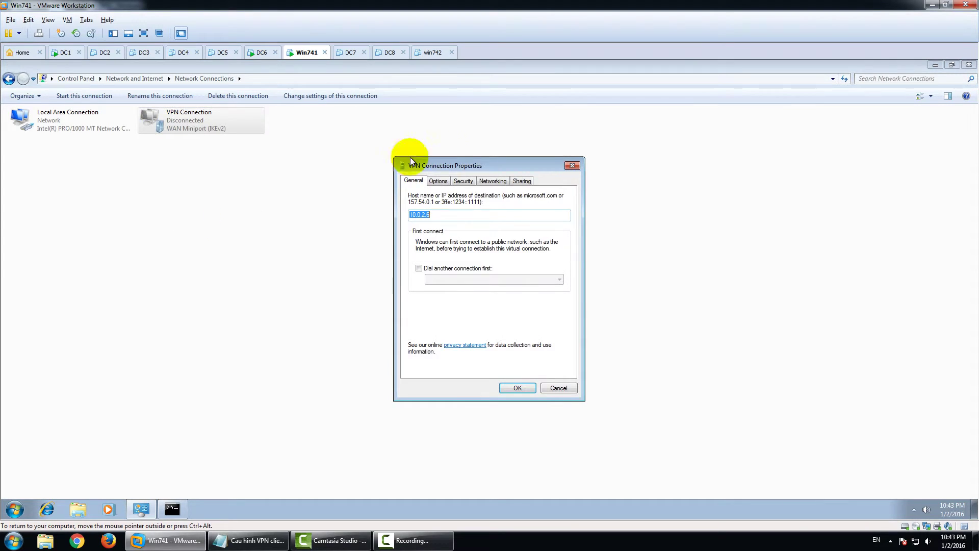
click(463, 181)
click(459, 203)
click(461, 218)
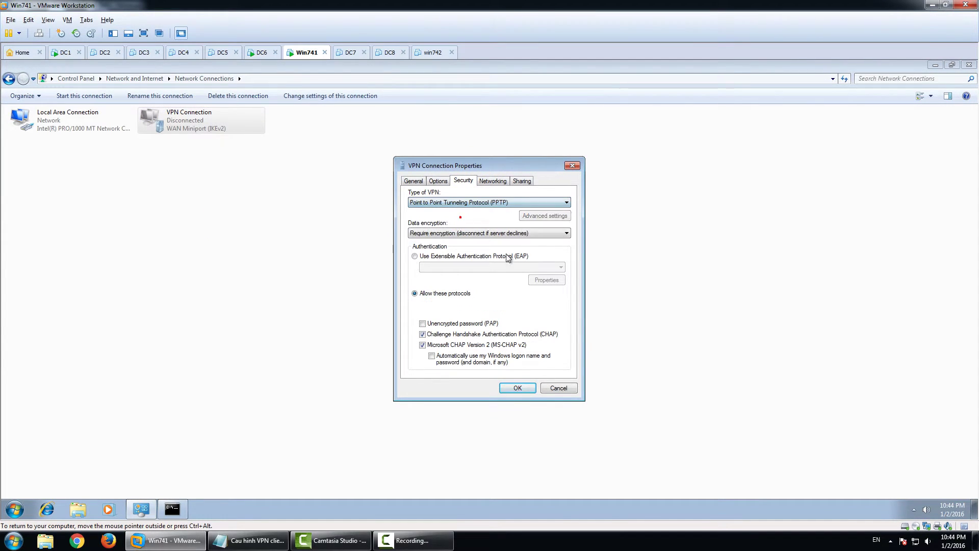
click(517, 387)
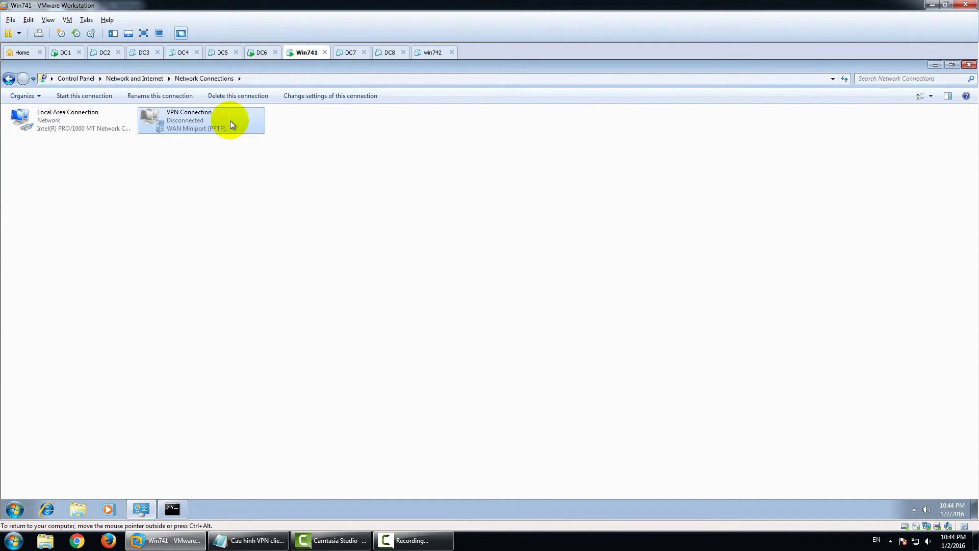
Enter the VPN user name, password and domain FPT.VN in the sign-in prompt
double_click(231, 123)
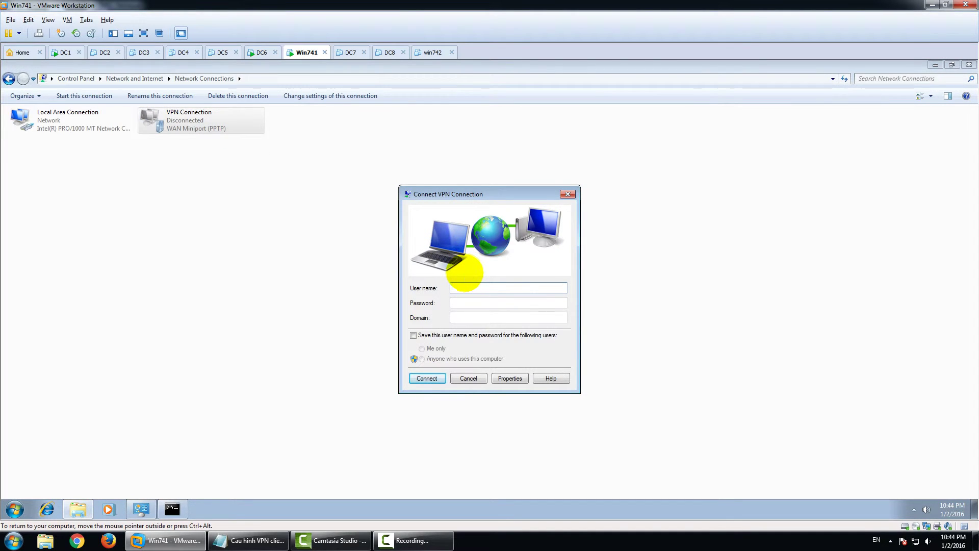
text(hiepit)
click(463, 302)
text(12)
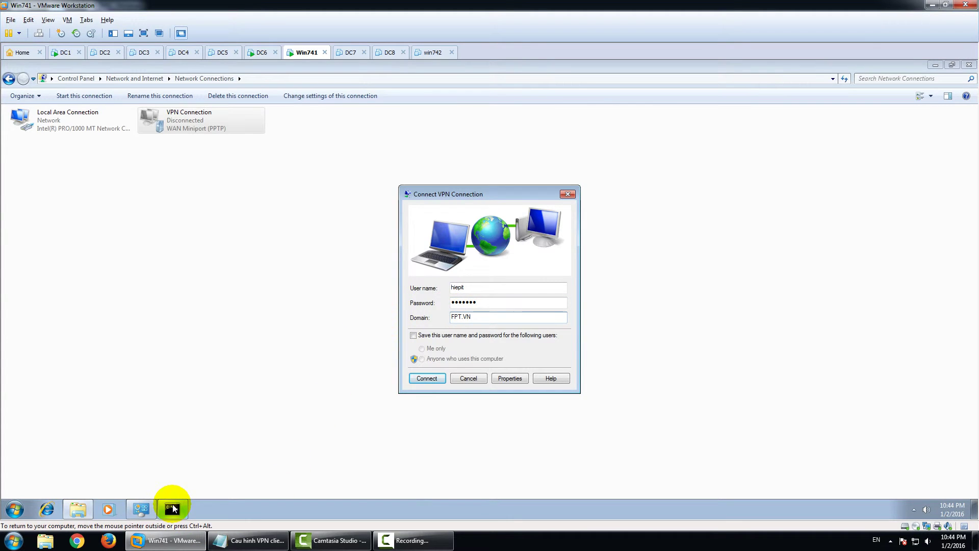
Bring the running ping window alongside, then connect the VPN with the entered credentials
click(172, 508)
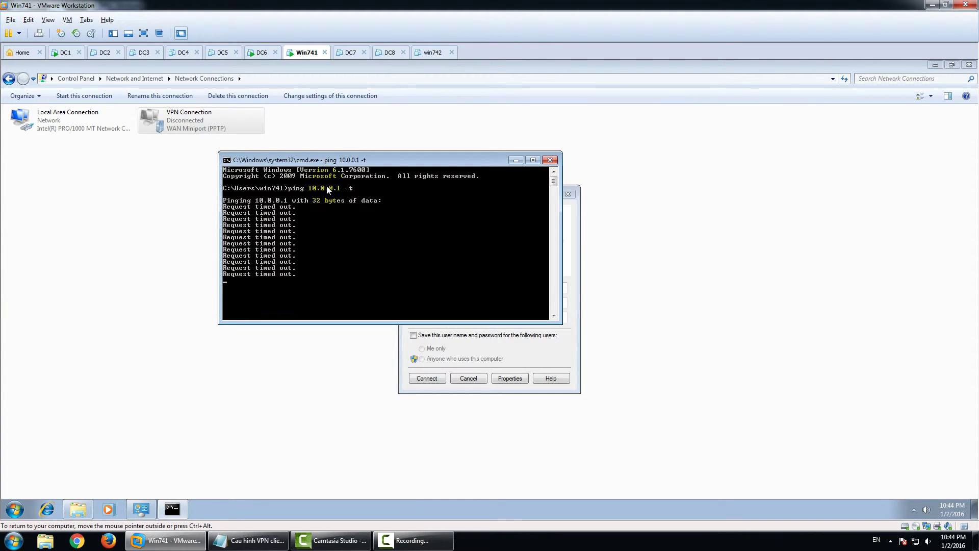
drag(414, 162, 802, 155)
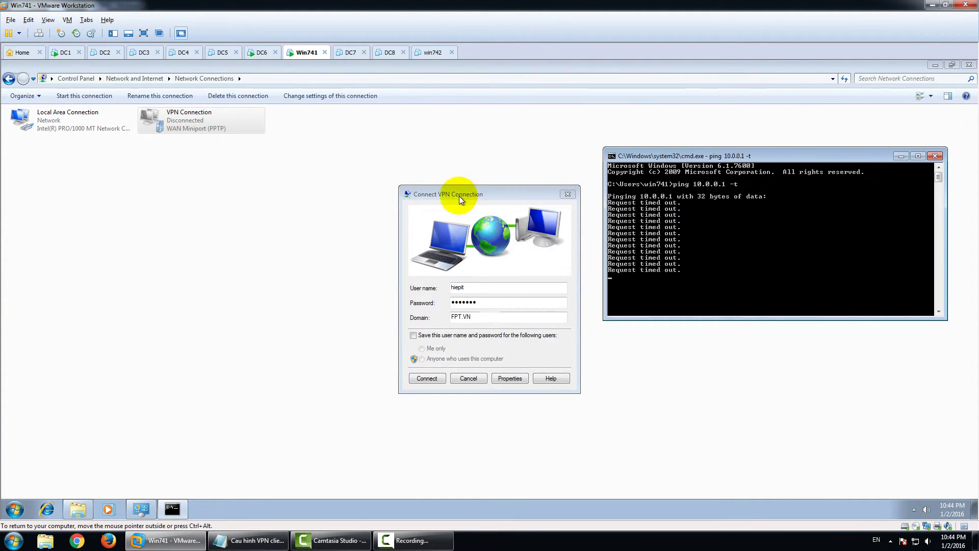
drag(454, 192, 368, 177)
click(425, 276)
click(341, 362)
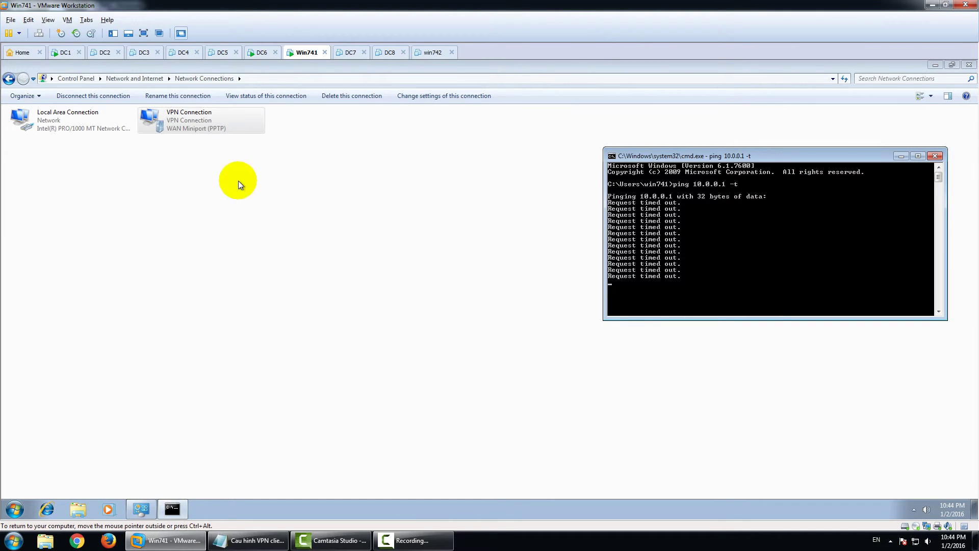
Show the VPN details with address 10.0.1.11 and compare it to the 10.0.1.10 -> 40 range in the notes
double_click(213, 128)
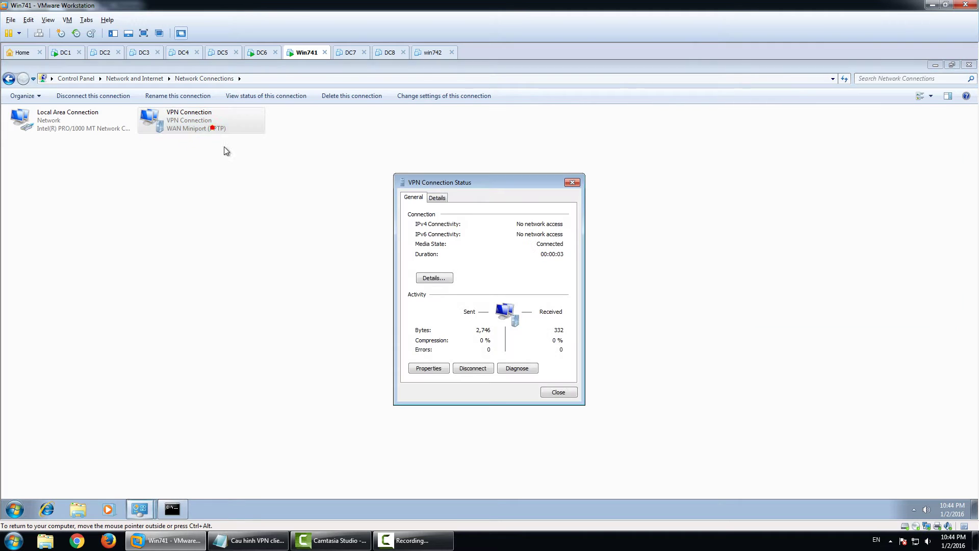
click(440, 279)
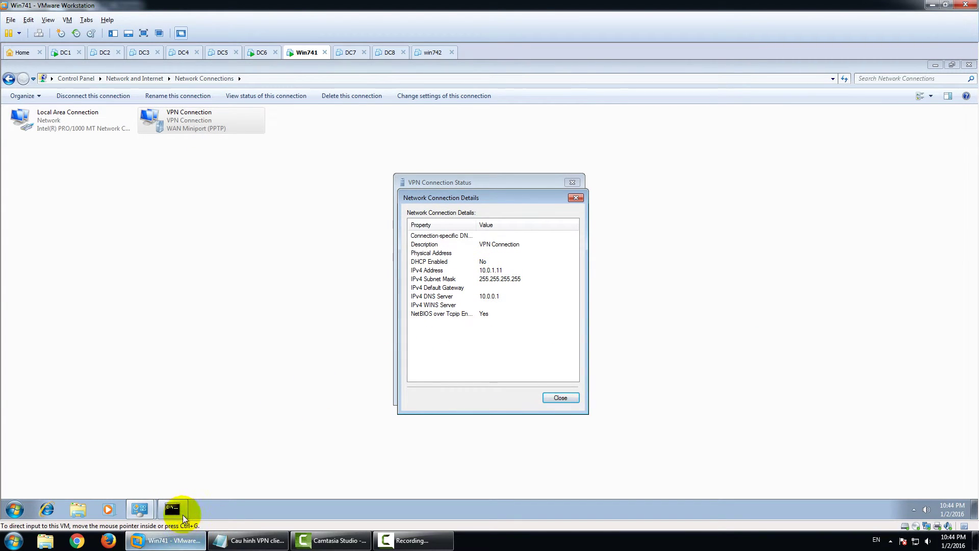
click(176, 510)
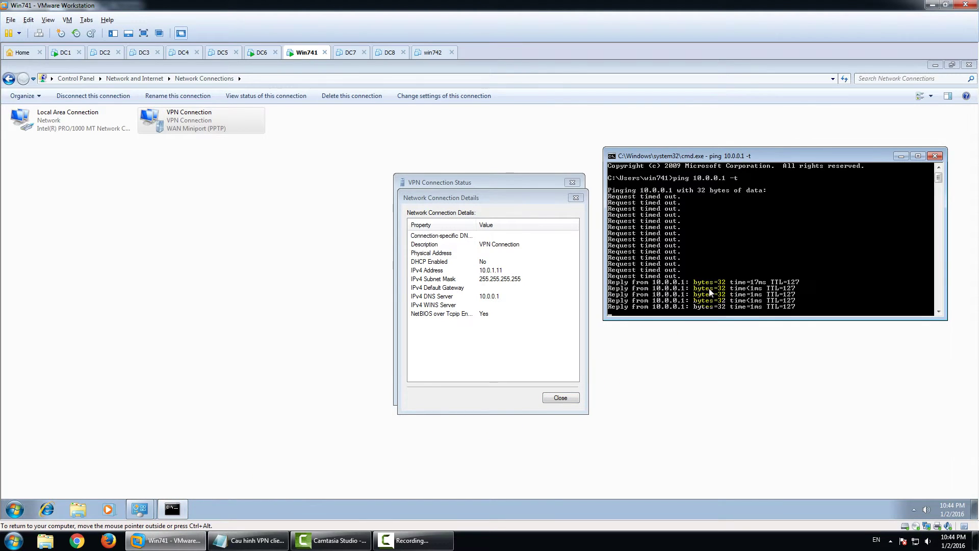
click(224, 538)
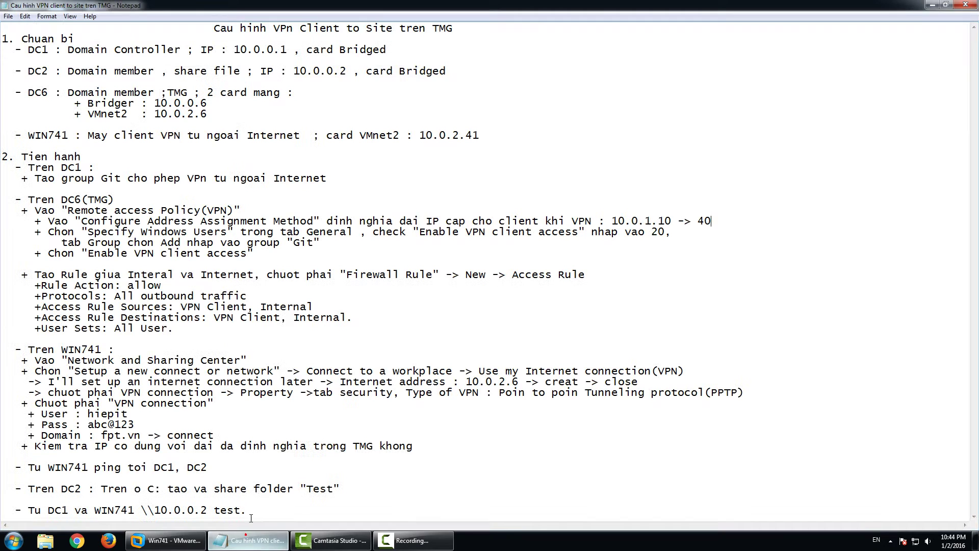
click(624, 218)
drag(611, 221, 712, 221)
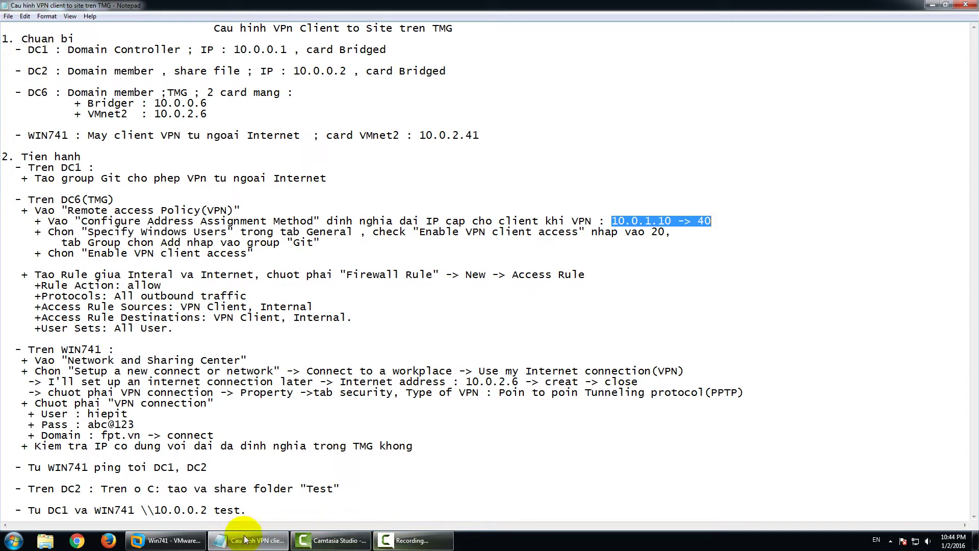
click(180, 543)
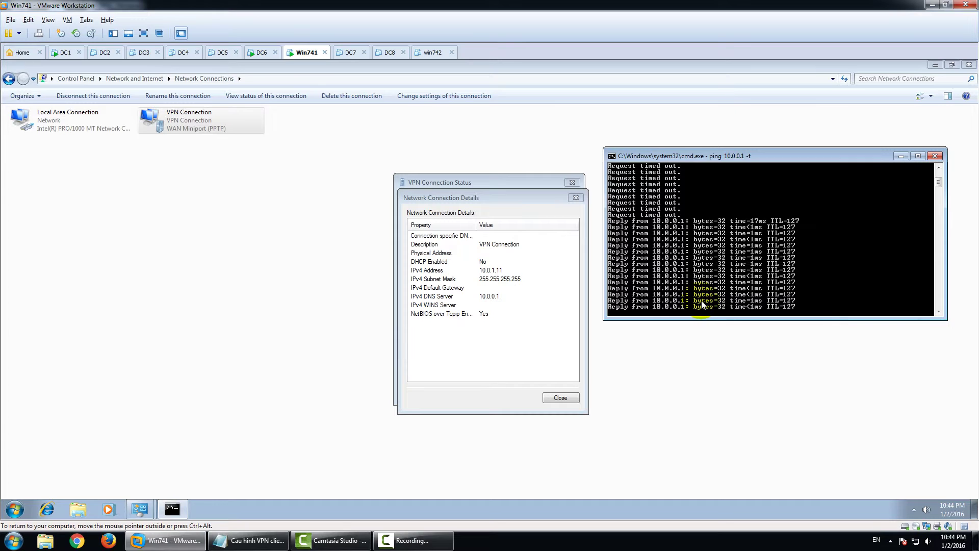
Stop the ping with Ctrl+C (29 sent, 15 received) and close the VPN details and status windows
key(ctrl+c)
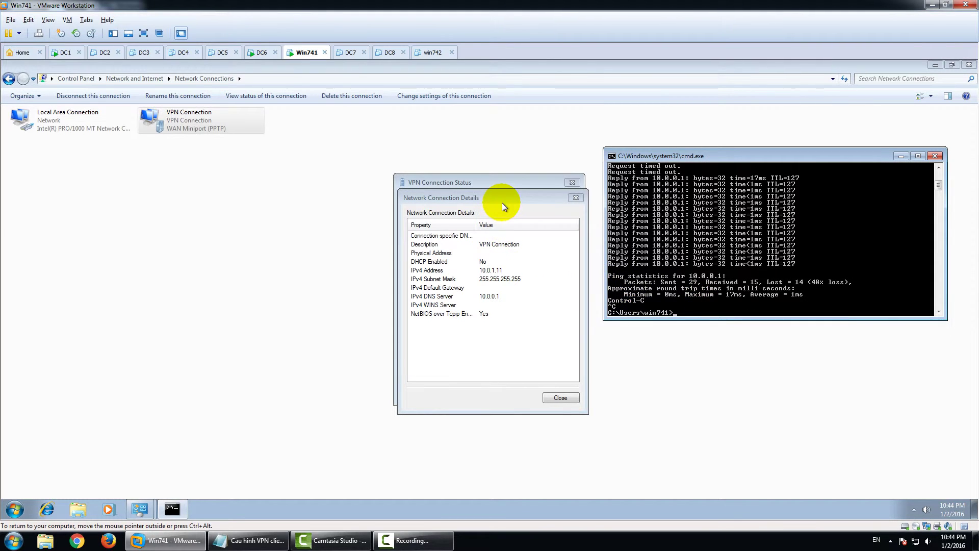
drag(502, 203, 529, 237)
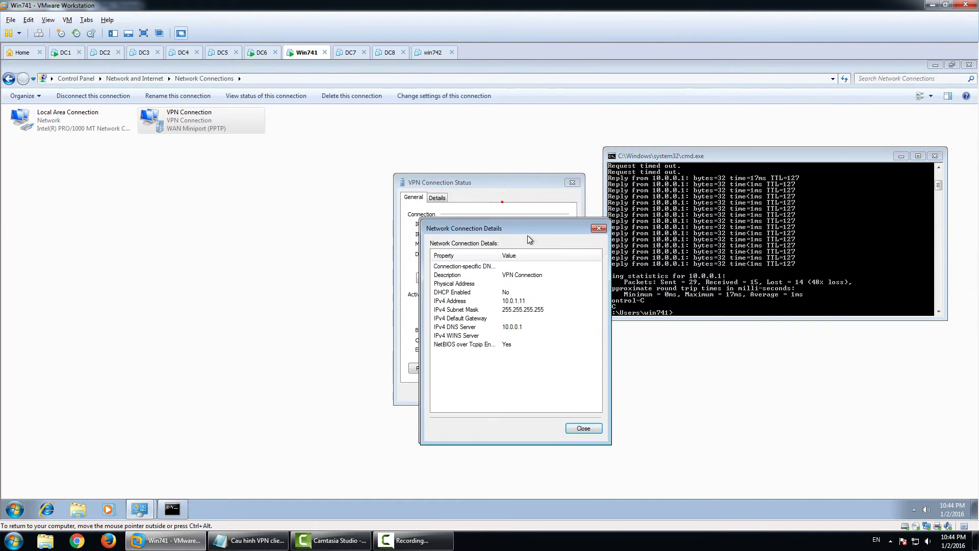
click(603, 233)
click(572, 182)
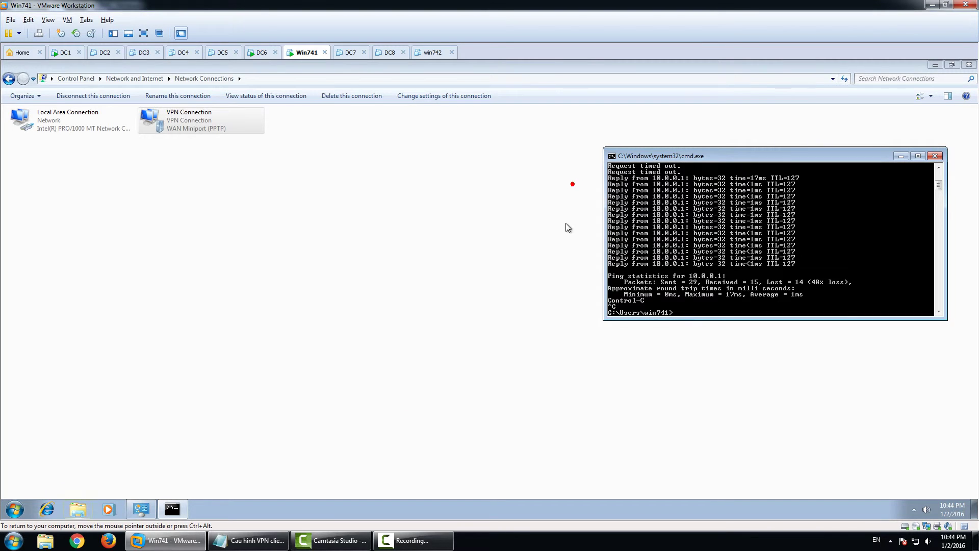
drag(736, 162, 550, 184)
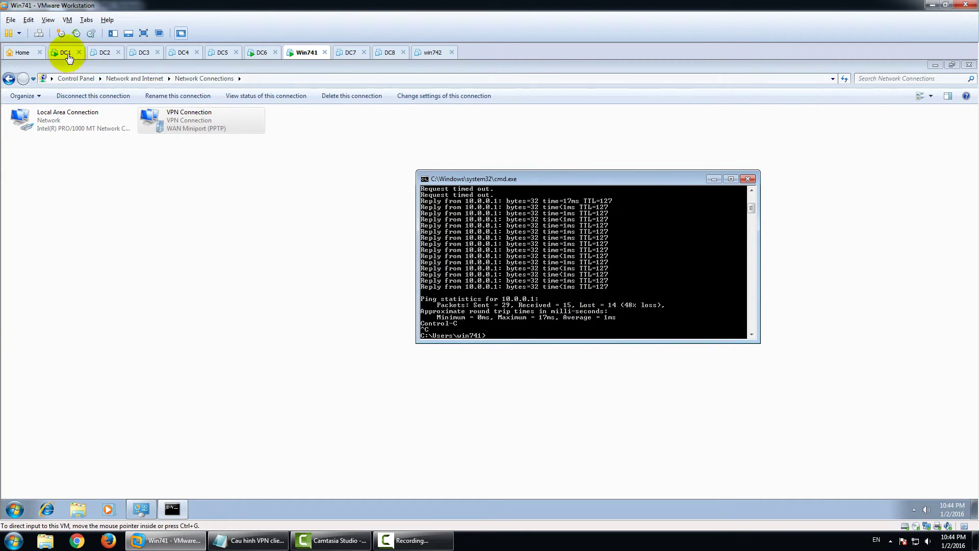
Restore the DC2 virtual machine to its 'Member' snapshot from the Snapshot Manager, confirming the revert
click(100, 53)
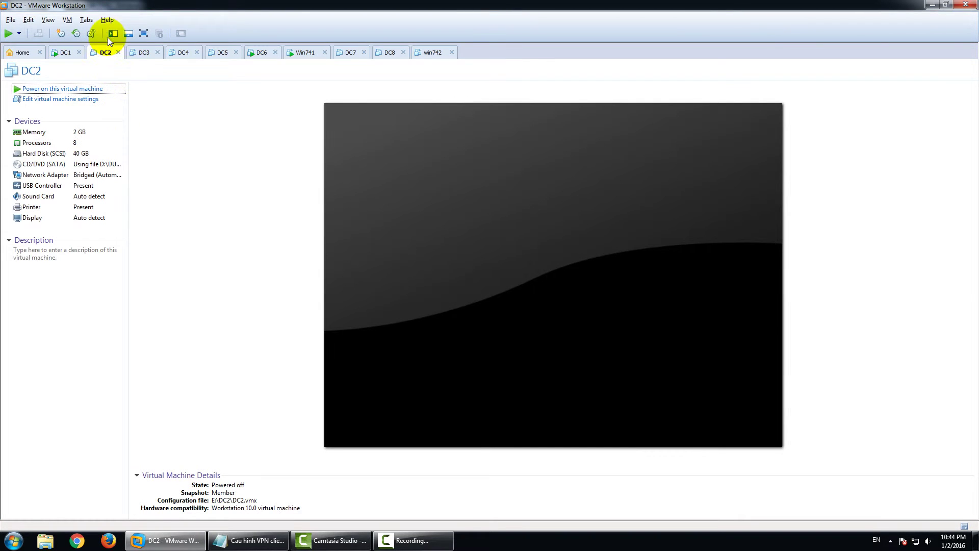
click(92, 34)
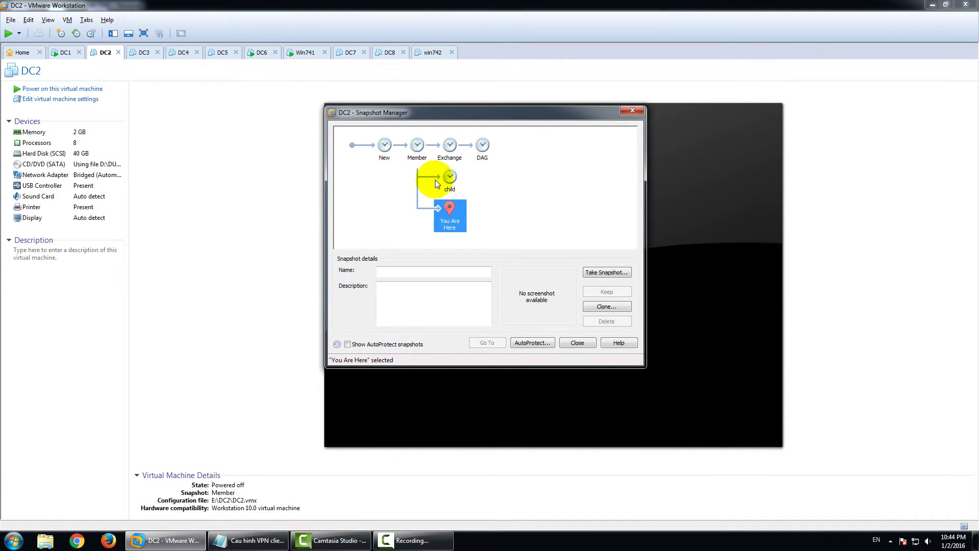
click(418, 152)
click(487, 343)
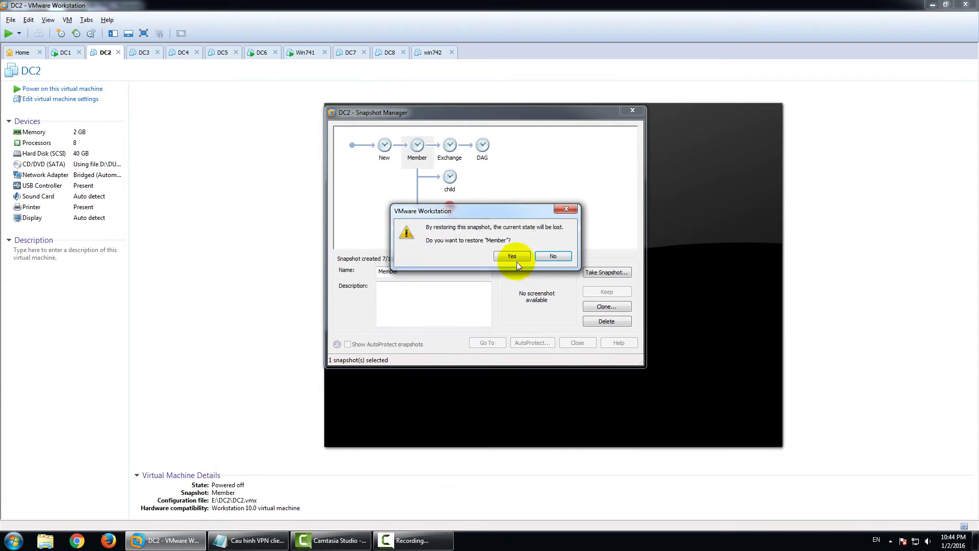
click(510, 257)
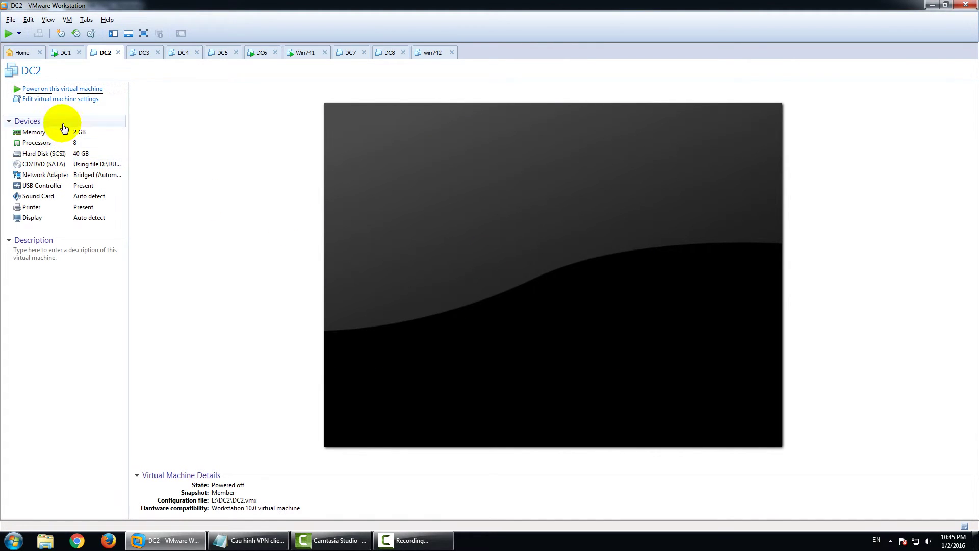